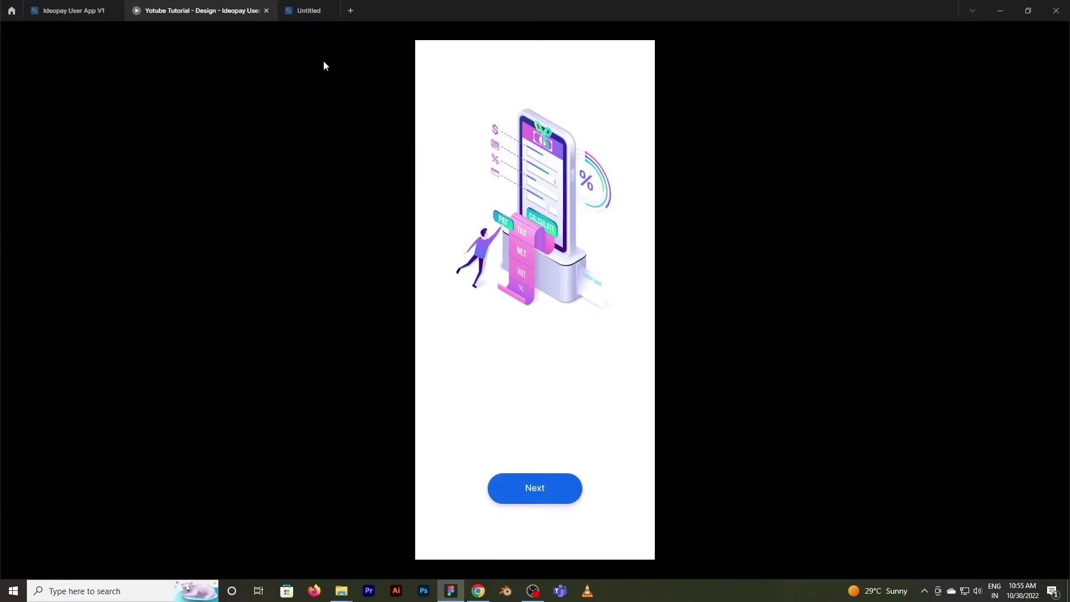
- In the Untitled design file, add an iPhone 14 Pro Max frame and place it beside the illustration at about X 345
{"action": "left_click", "coordinate": [304, 12]}
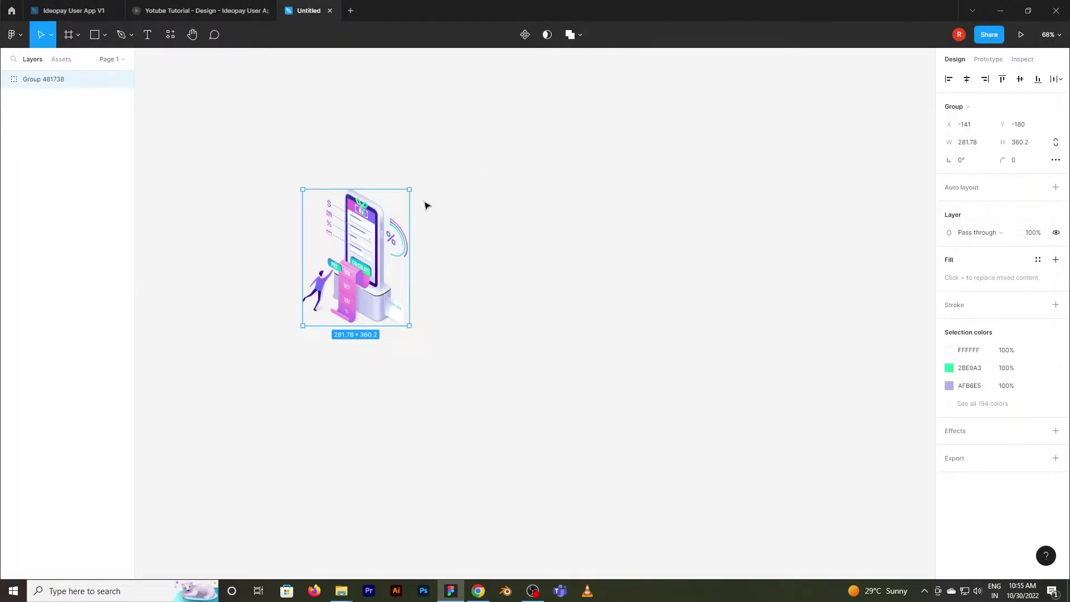
{"action": "left_click_drag", "start_coordinate": [524, 314], "coordinate": [444, 313]}
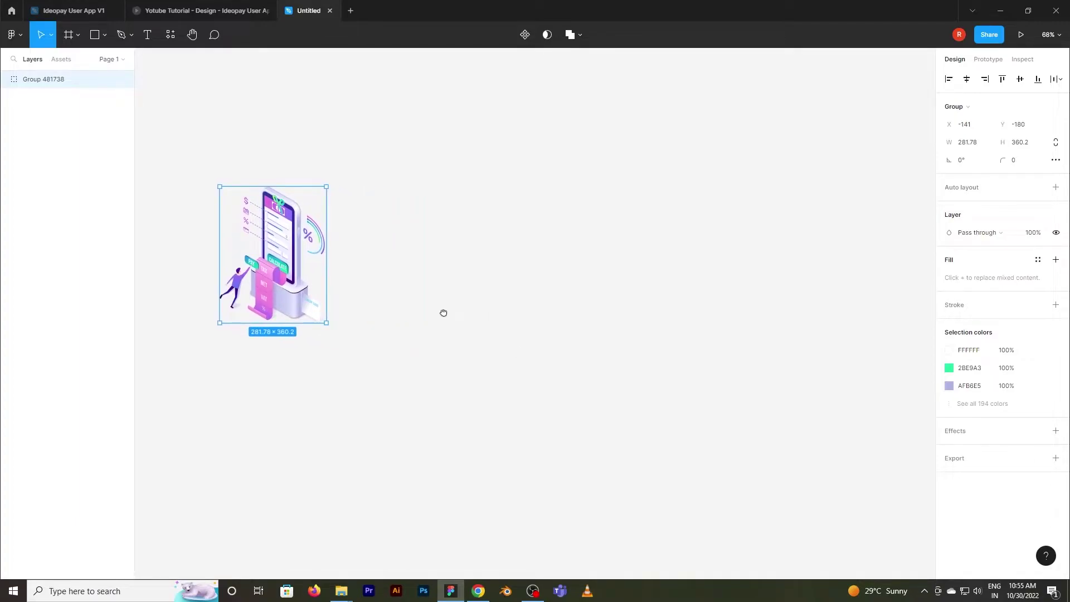
{"action": "left_click", "coordinate": [81, 36]}
{"action": "left_click", "coordinate": [83, 59]}
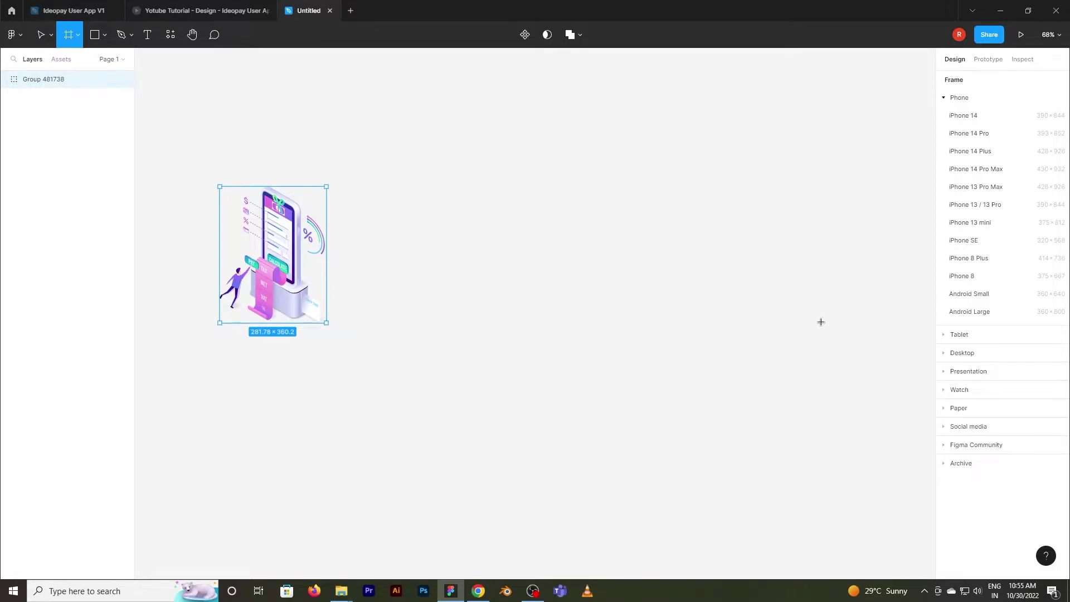
{"action": "left_click", "coordinate": [978, 170]}
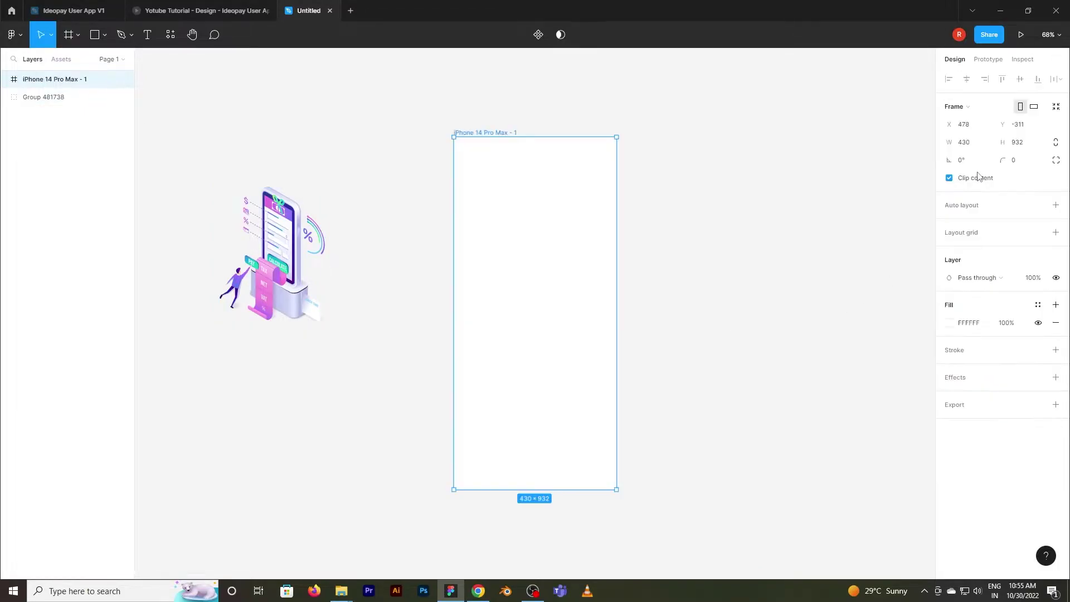
{"action": "left_click_drag", "start_coordinate": [480, 134], "coordinate": [431, 136]}
{"action": "left_click_drag", "start_coordinate": [682, 228], "coordinate": [659, 225]}
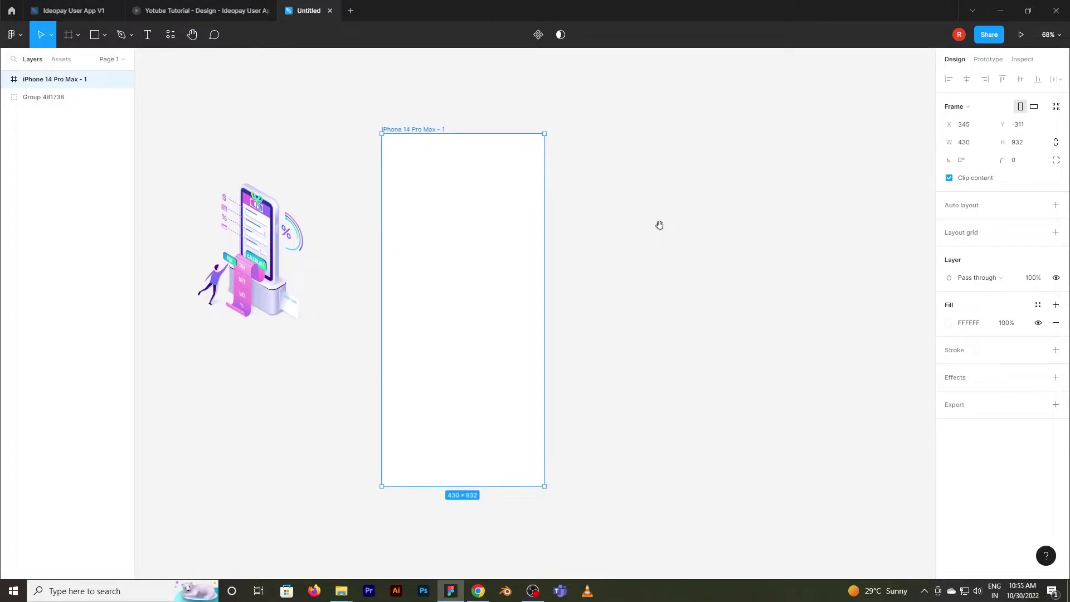
- Copy the phone payment illustration group into the iPhone 14 Pro Max frame
{"action": "left_click", "coordinate": [267, 292]}
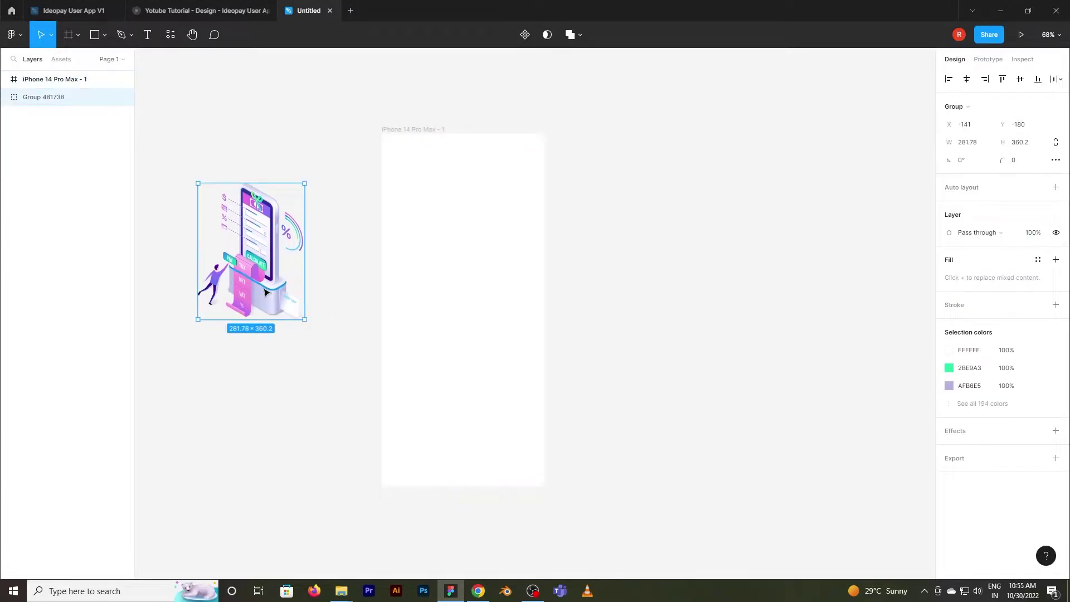
{"action": "left_click", "coordinate": [404, 132]}
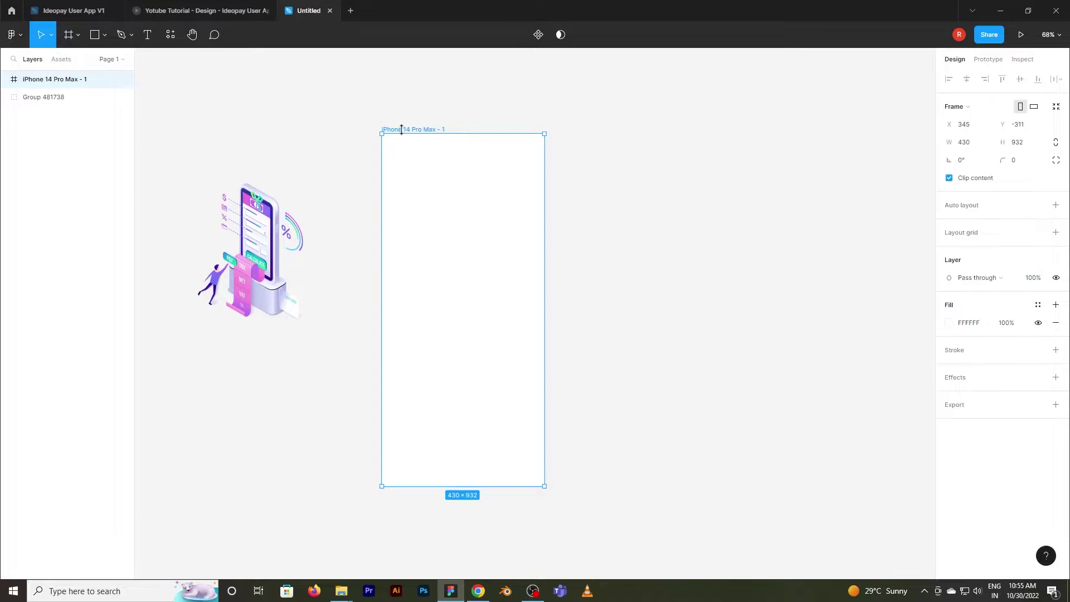
{"action": "key", "text": "ctrl+v"}
{"action": "left_click_drag", "start_coordinate": [596, 239], "coordinate": [596, 226]}
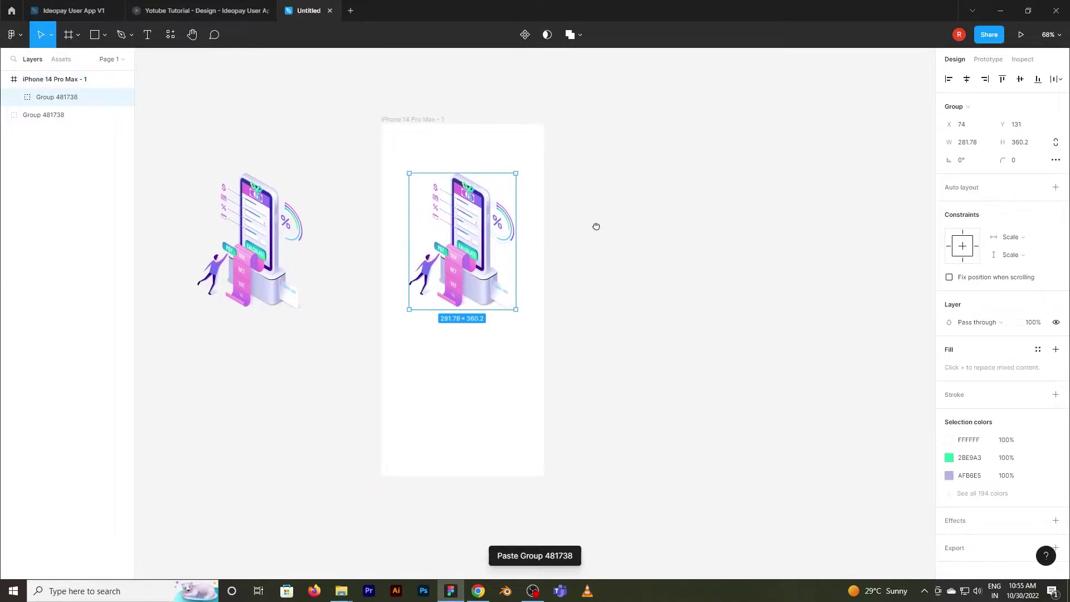
- Rename the iPhone 14 Pro Max frame as "screen 1"
{"action": "left_click", "coordinate": [433, 116]}
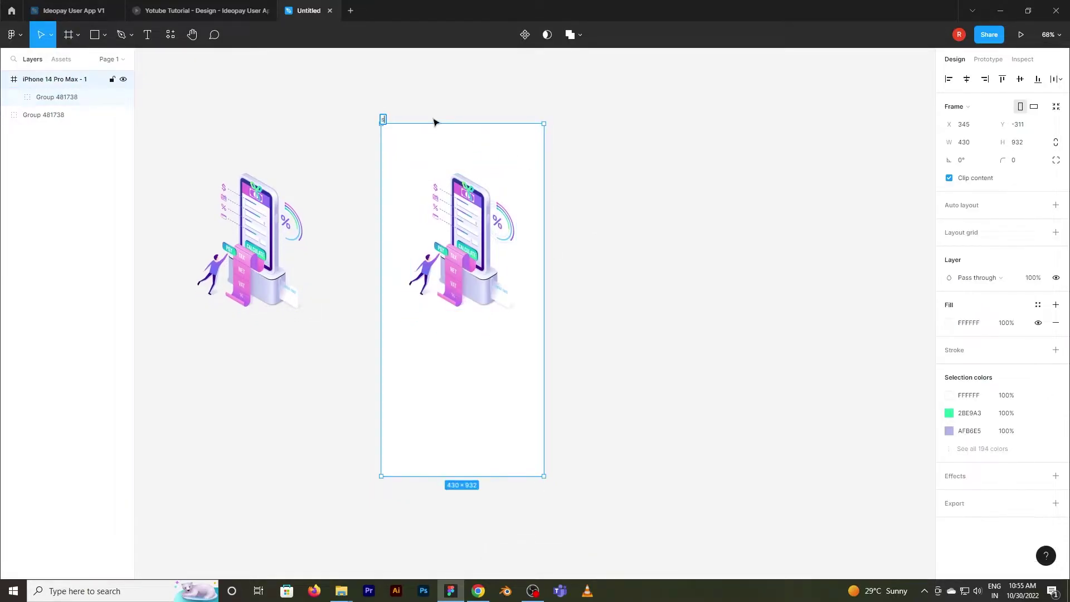
{"action": "type", "text": "screen 1"}
{"action": "key", "text": "Return"}
{"action": "left_click", "coordinate": [462, 87]}
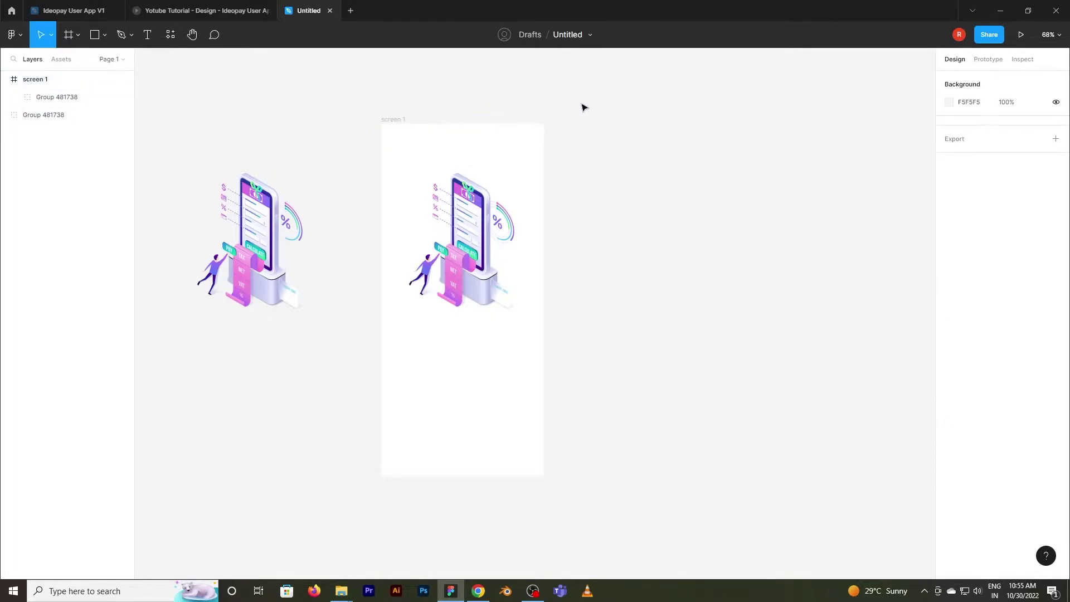
- Rename the design file as "Banking App"
{"action": "left_click", "coordinate": [569, 36]}
{"action": "type", "text": "Banking Appl"}
{"action": "key", "text": "Return"}
{"action": "scroll", "coordinate": [649, 219], "scroll_direction": "left", "scroll_amount": 2}
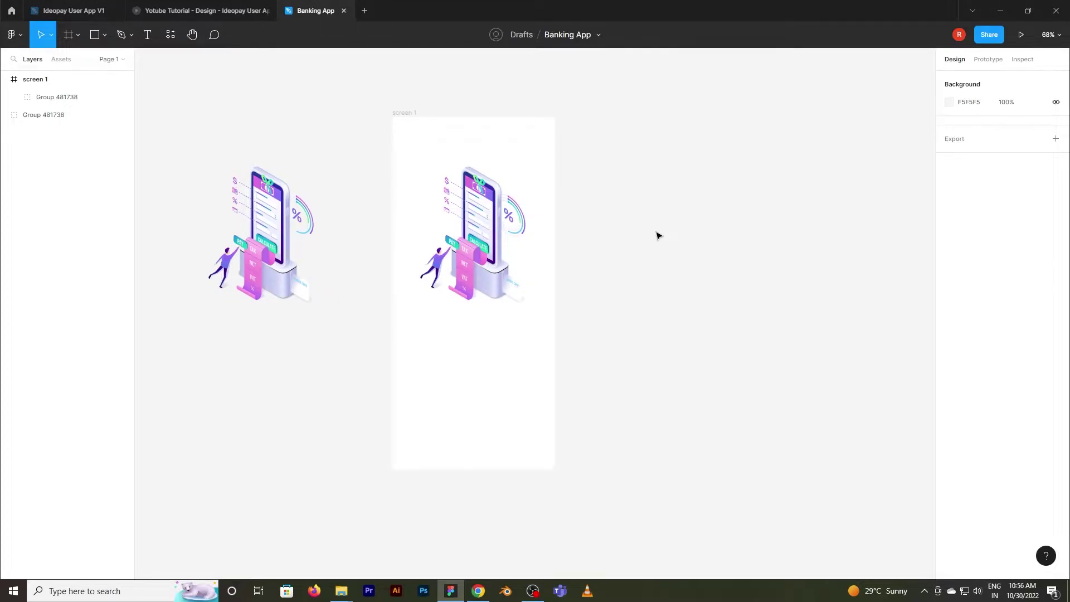
- Draw a rectangle about 221 × 63 below the illustration on screen 1
{"action": "left_click", "coordinate": [104, 36]}
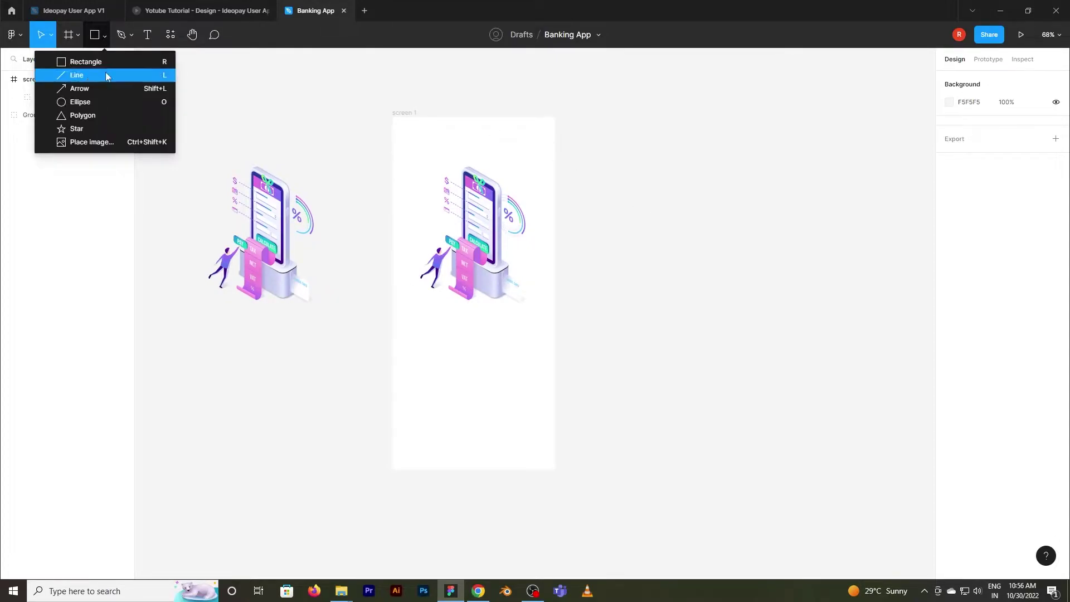
{"action": "left_click", "coordinate": [99, 64]}
{"action": "left_click_drag", "start_coordinate": [439, 371], "coordinate": [524, 398]}
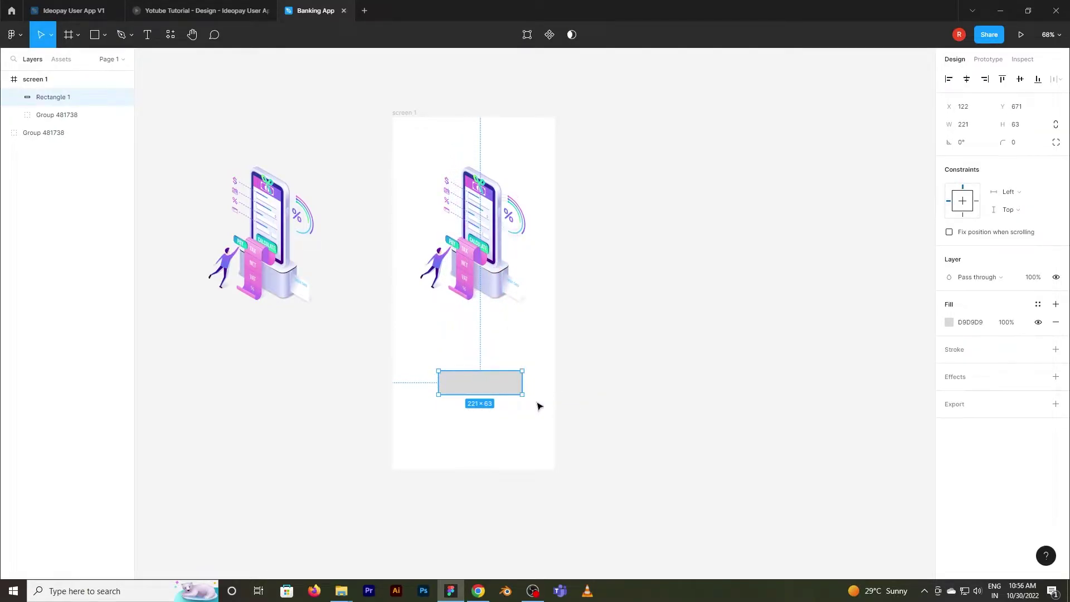
- Set the rectangle's corner radius to 50 and its width to 170
{"action": "left_click", "coordinate": [1026, 146]}
{"action": "key", "text": "Return"}
{"action": "left_click", "coordinate": [968, 126]}
{"action": "type", "text": "170"}
{"action": "key", "text": "Return"}
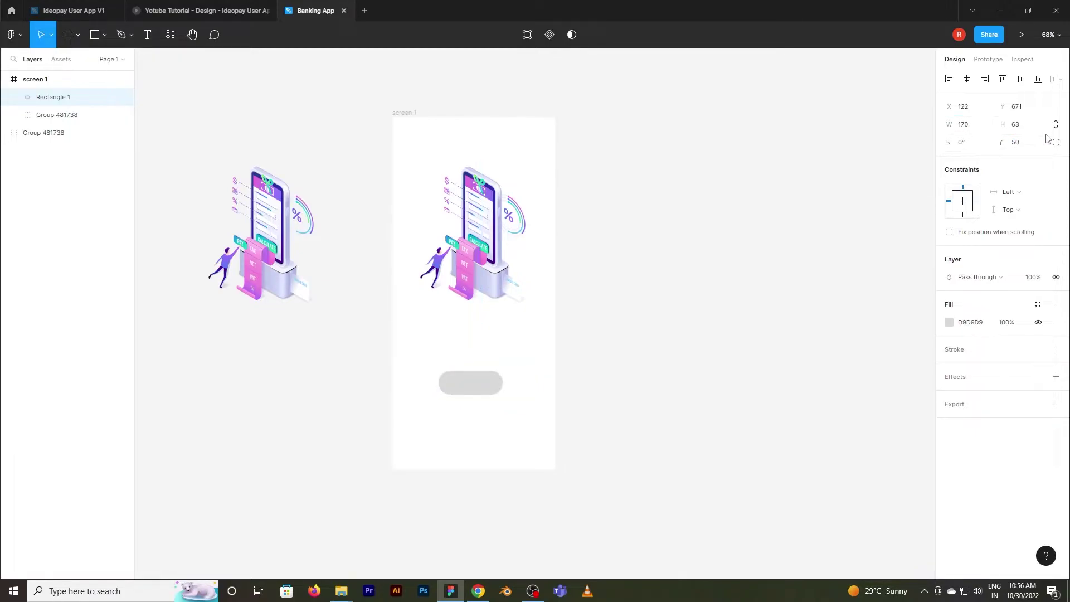
- Reduce the rounded rectangle's height to 57 and centre it horizontally on screen 1
{"action": "scroll", "coordinate": [475, 398], "scroll_direction": "up", "scroll_amount": 3}
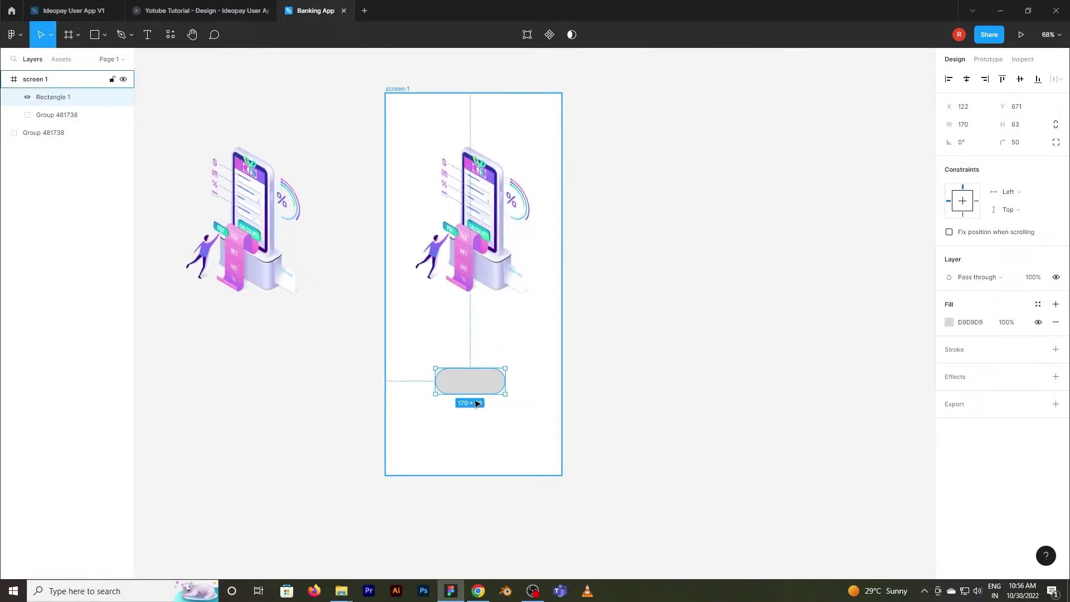
{"action": "left_click_drag", "start_coordinate": [476, 392], "coordinate": [478, 390]}
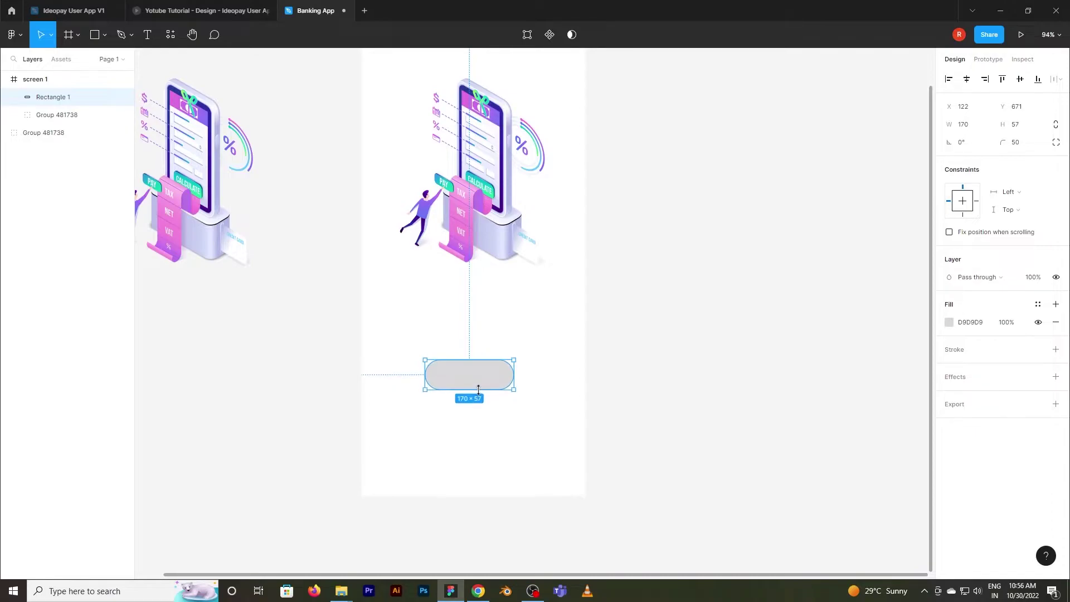
{"action": "left_click_drag", "start_coordinate": [693, 344], "coordinate": [686, 350]}
{"action": "left_click", "coordinate": [967, 79]}
{"action": "left_click_drag", "start_coordinate": [707, 298], "coordinate": [715, 310]}
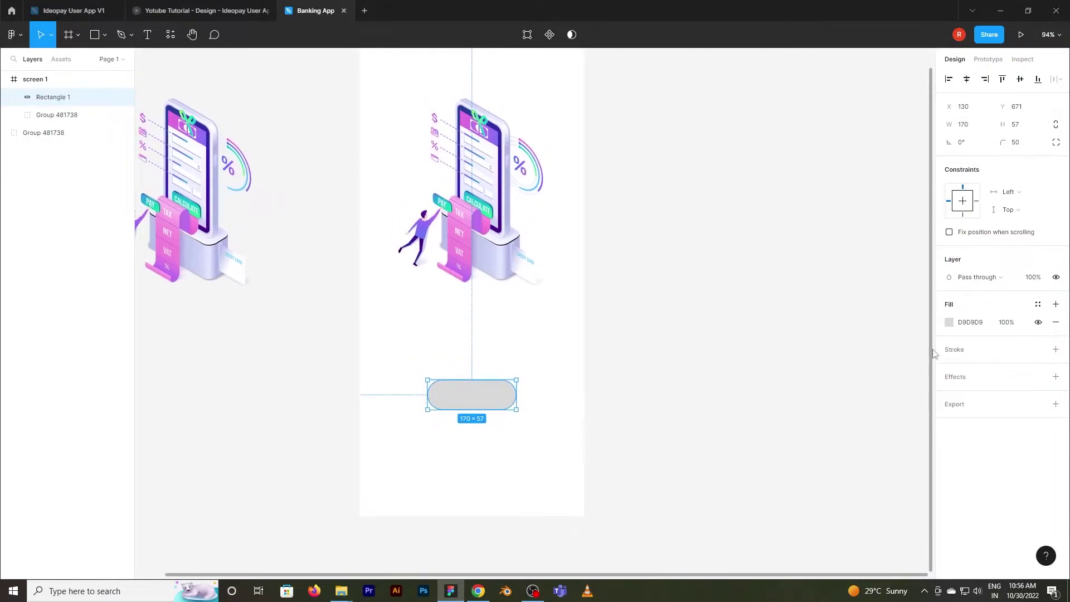
- Fill the rounded rectangle with the blue document colour 5277F7
{"action": "left_click", "coordinate": [949, 323]}
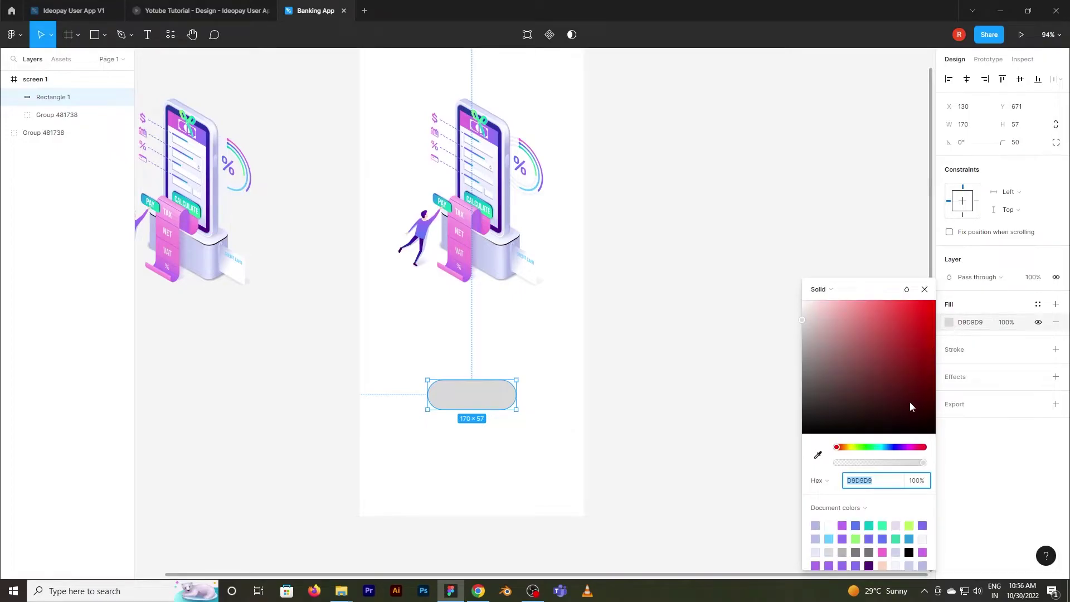
{"action": "left_click", "coordinate": [856, 525]}
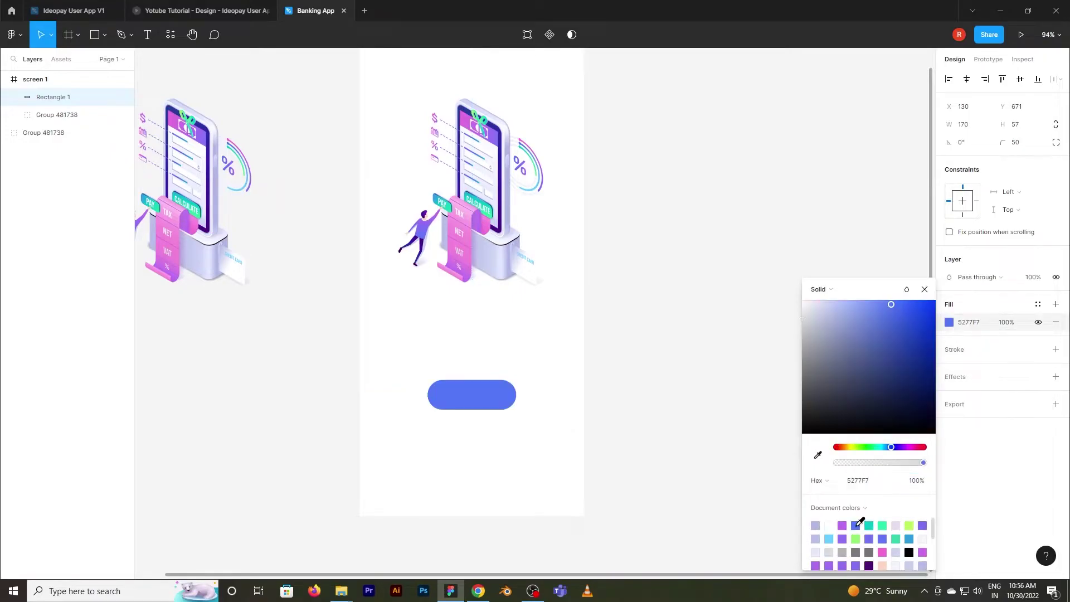
{"action": "left_click", "coordinate": [748, 439]}
{"action": "scroll", "coordinate": [714, 370], "scroll_direction": "up", "scroll_amount": 1}
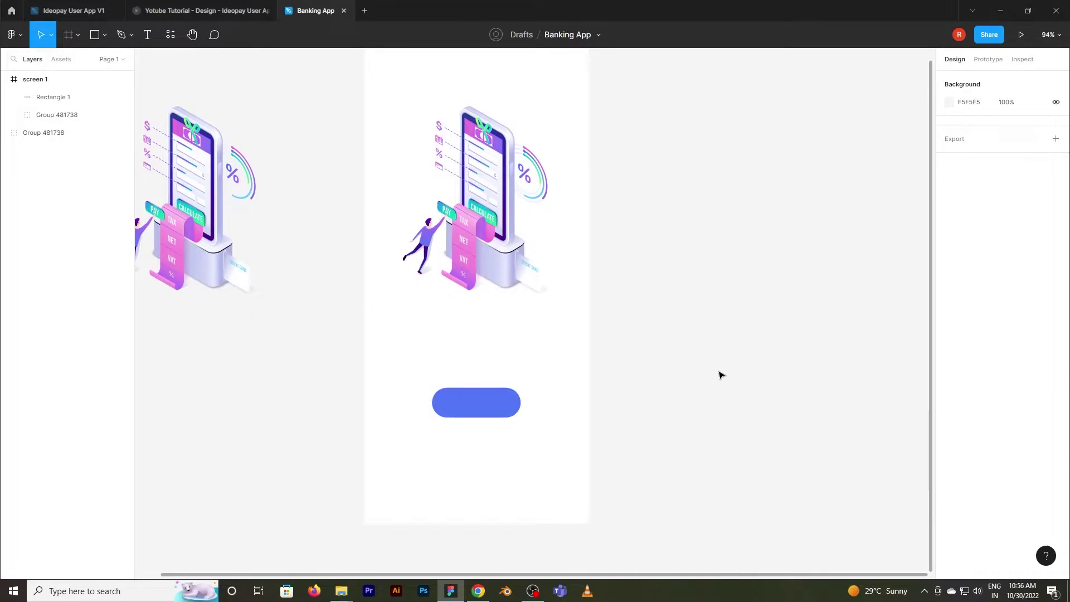
- Set the rounded rectangle's fill colour to hex 0E65ED
{"action": "left_click", "coordinate": [469, 400]}
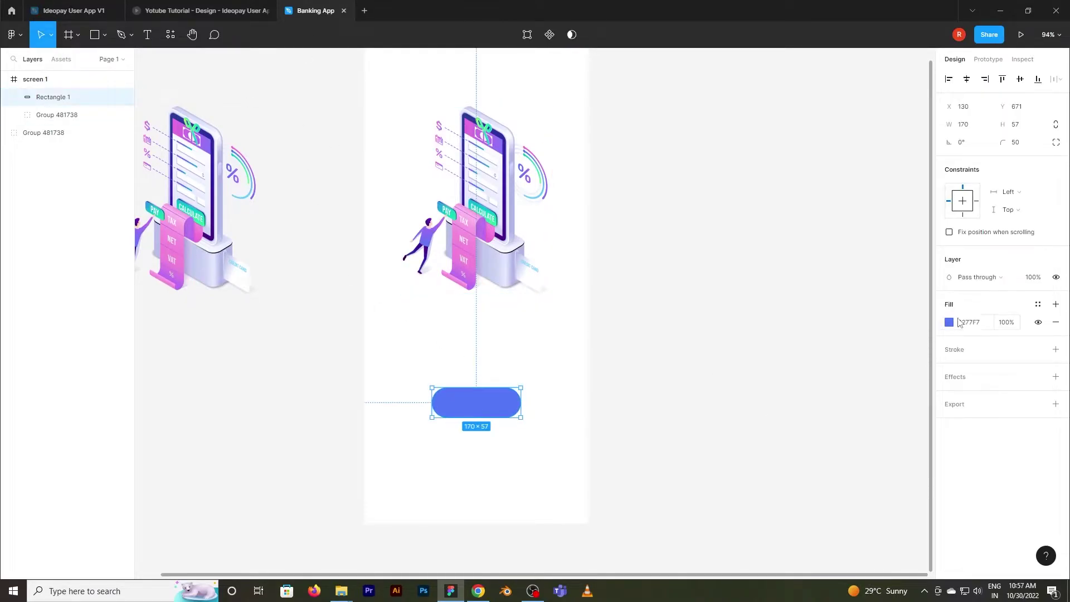
{"action": "left_click", "coordinate": [950, 323]}
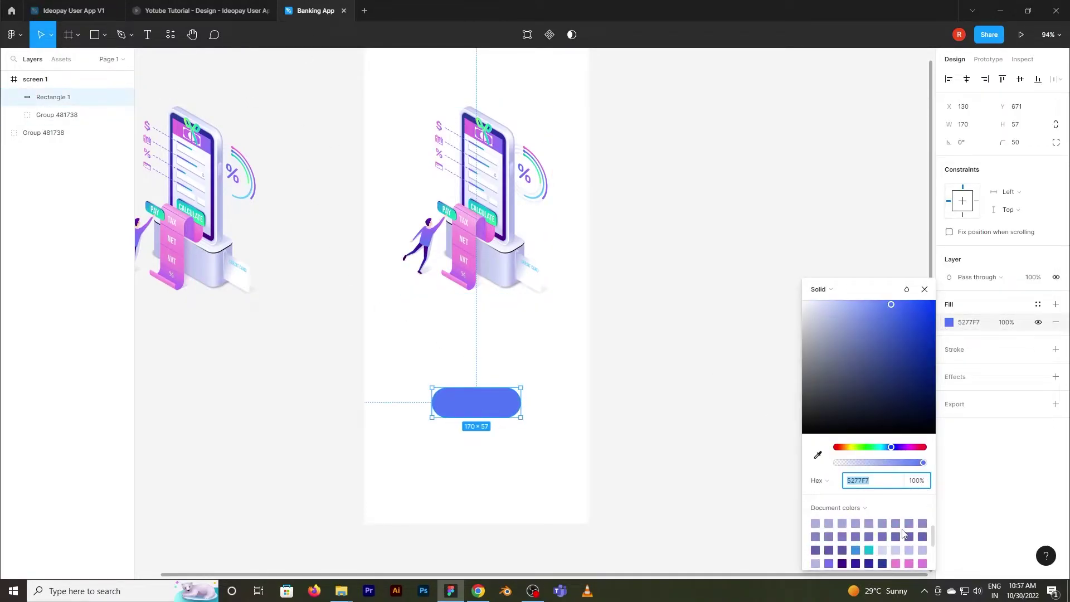
{"action": "type", "text": "0e65ed"}
{"action": "key", "text": "Return"}
{"action": "left_click", "coordinate": [924, 290]}
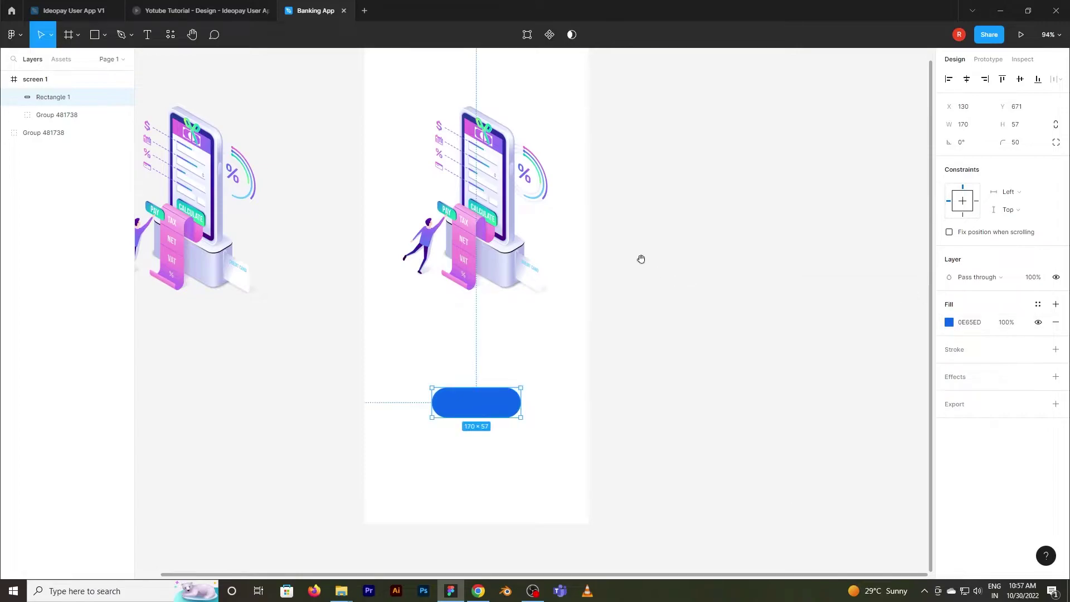
{"action": "left_click_drag", "start_coordinate": [640, 258], "coordinate": [633, 293]}
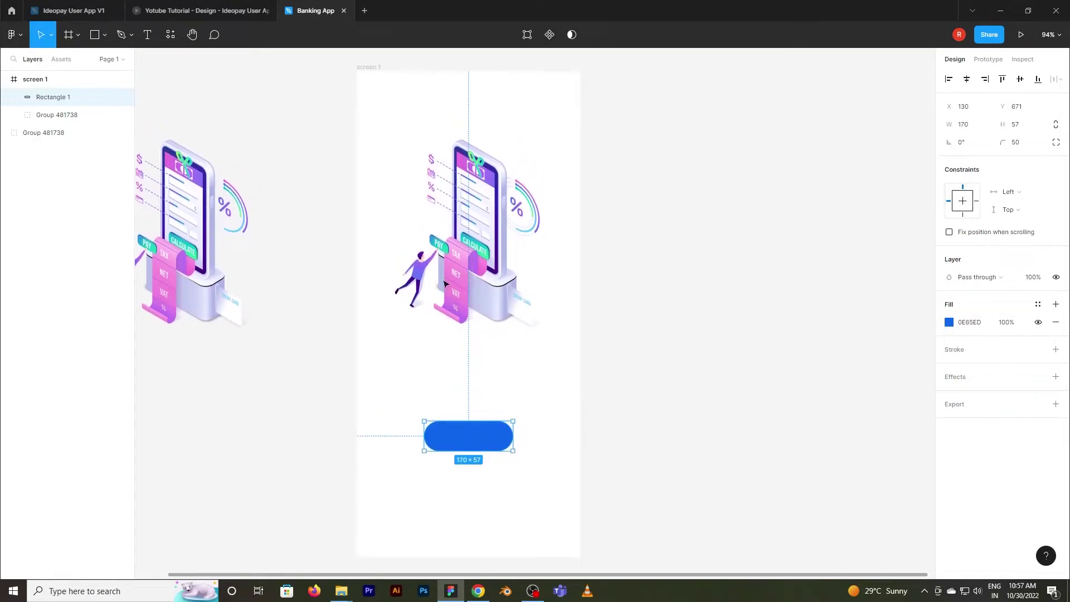
- Add the text "Next" on the blue button and set its font size to 18
{"action": "left_click", "coordinate": [146, 39]}
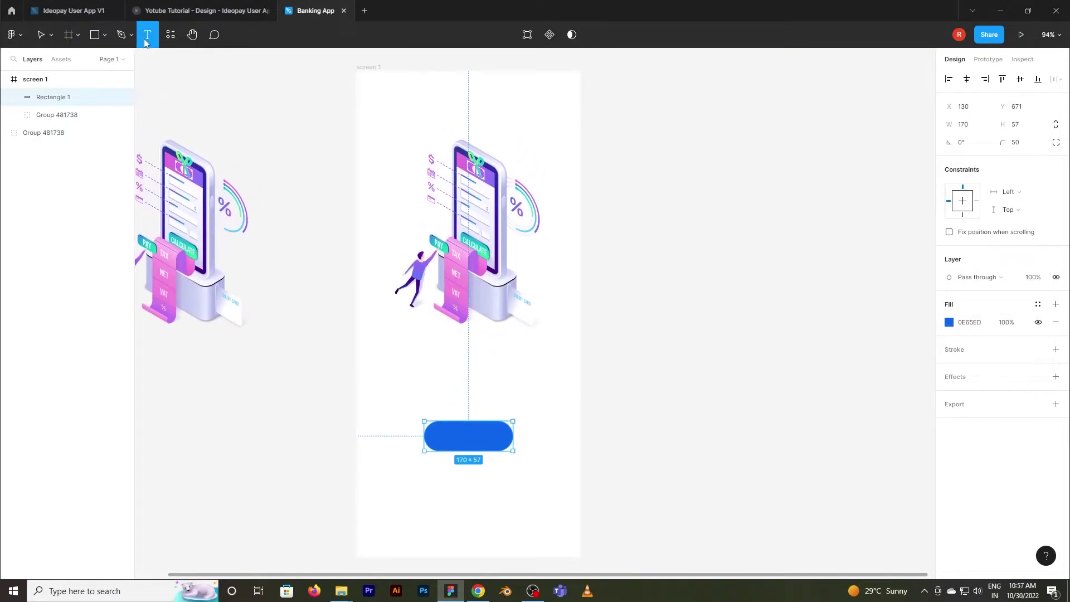
{"action": "left_click", "coordinate": [446, 436]}
{"action": "scroll", "coordinate": [493, 469], "scroll_direction": "up", "scroll_amount": 1}
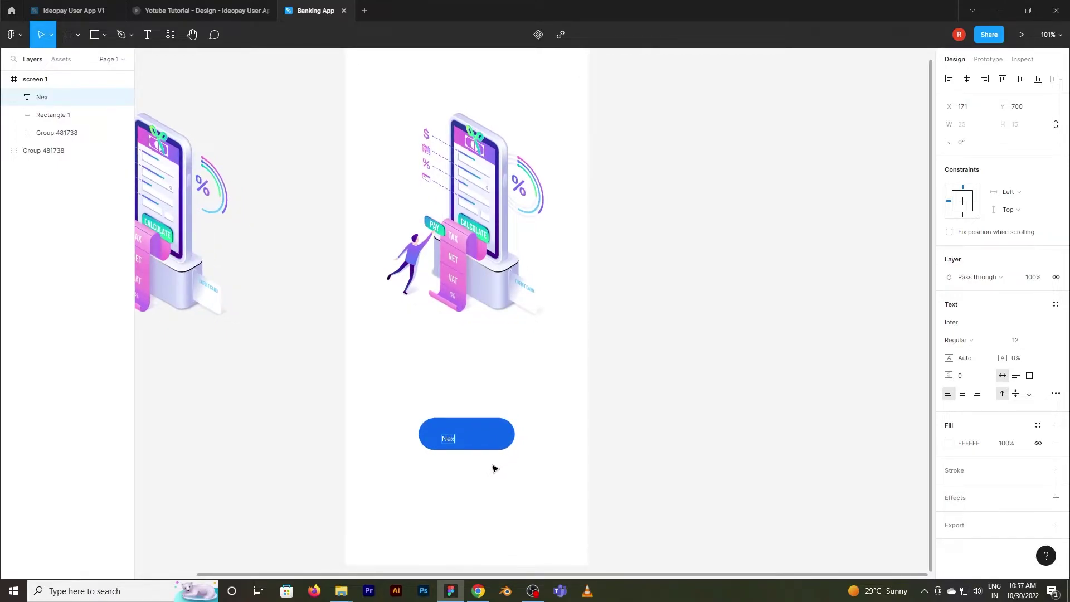
{"action": "left_click", "coordinate": [1031, 341]}
{"action": "type", "text": "18"}
{"action": "key", "text": "Return"}
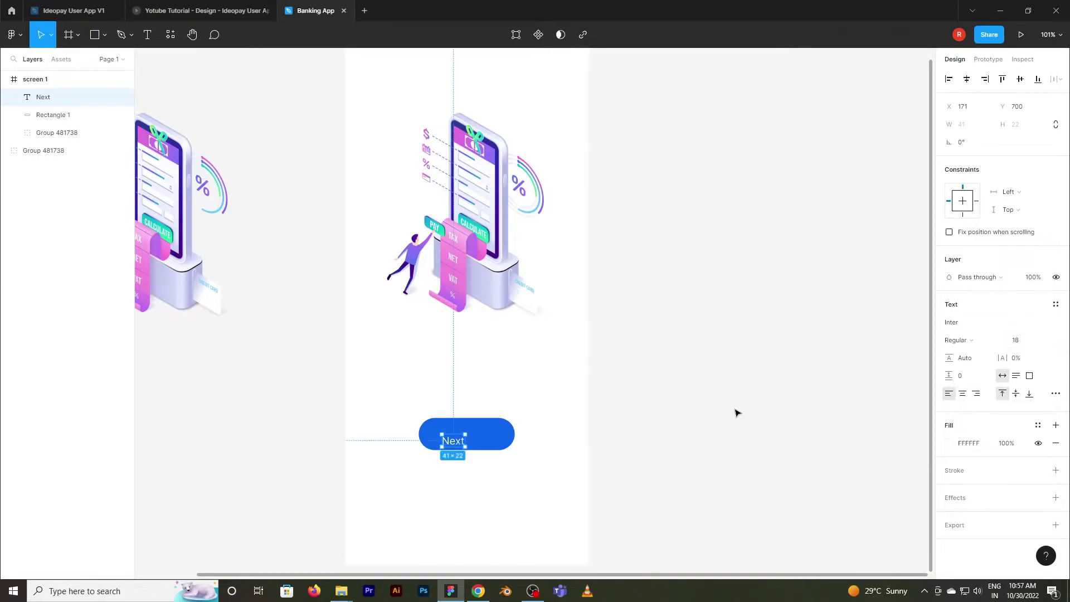
- Centre the "Next" text horizontally and vertically on the blue button
{"action": "left_click_drag", "start_coordinate": [454, 441], "coordinate": [470, 438]}
{"action": "left_click", "coordinate": [502, 441], "text": "shift"}
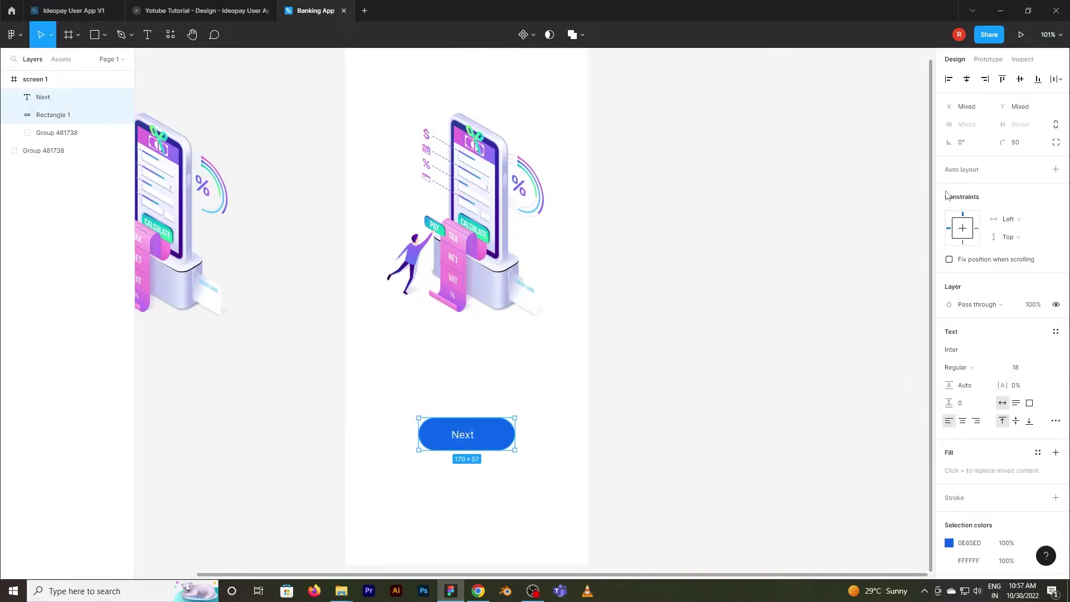
{"action": "left_click", "coordinate": [1020, 78]}
{"action": "left_click", "coordinate": [719, 462]}
- Add a drop shadow to the button rectangle, with its colour 0E65ED sampled from the button
{"action": "left_click", "coordinate": [508, 443]}
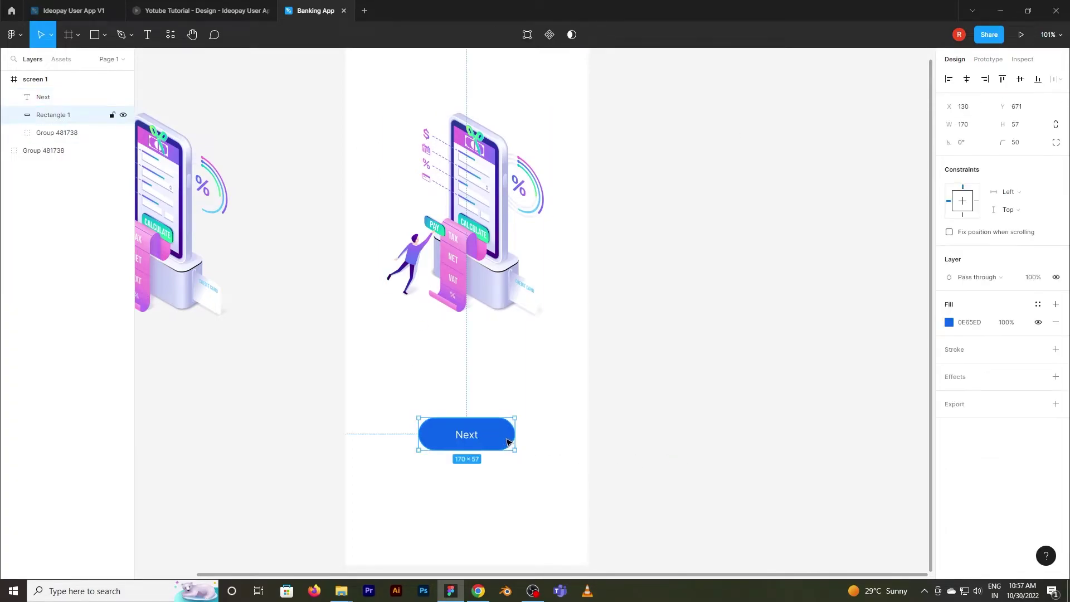
{"action": "left_click", "coordinate": [963, 385]}
{"action": "left_click", "coordinate": [949, 395]}
{"action": "left_click", "coordinate": [815, 458]}
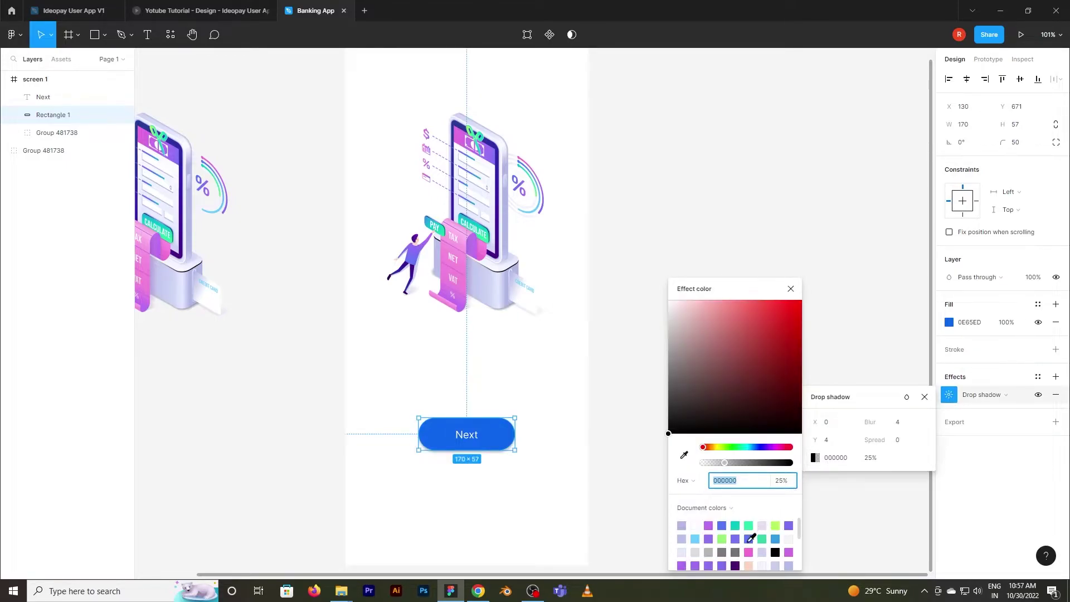
{"action": "left_click", "coordinate": [685, 455]}
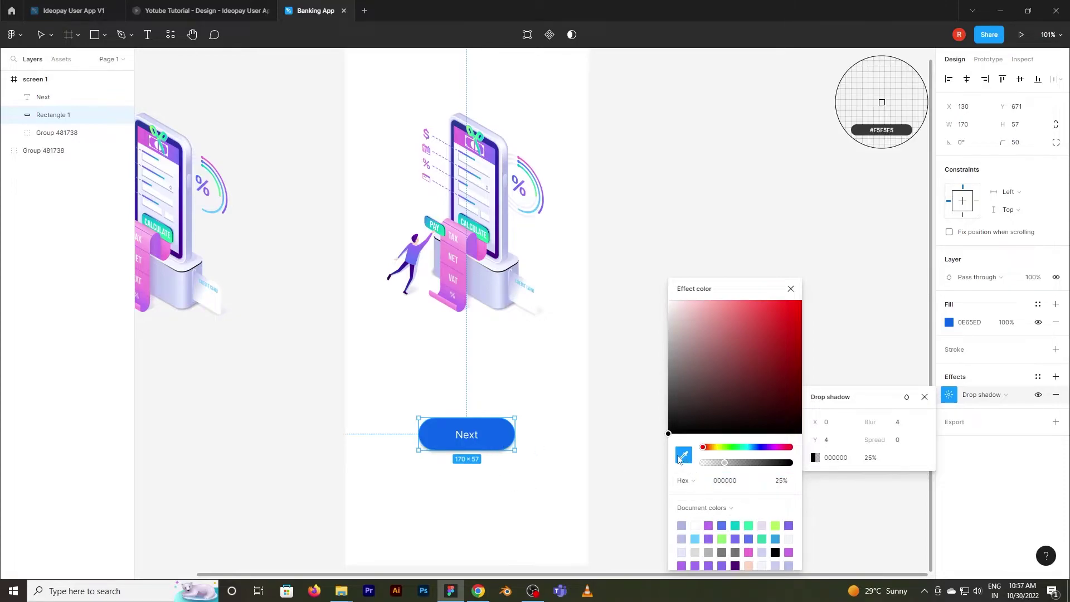
{"action": "left_click", "coordinate": [505, 436]}
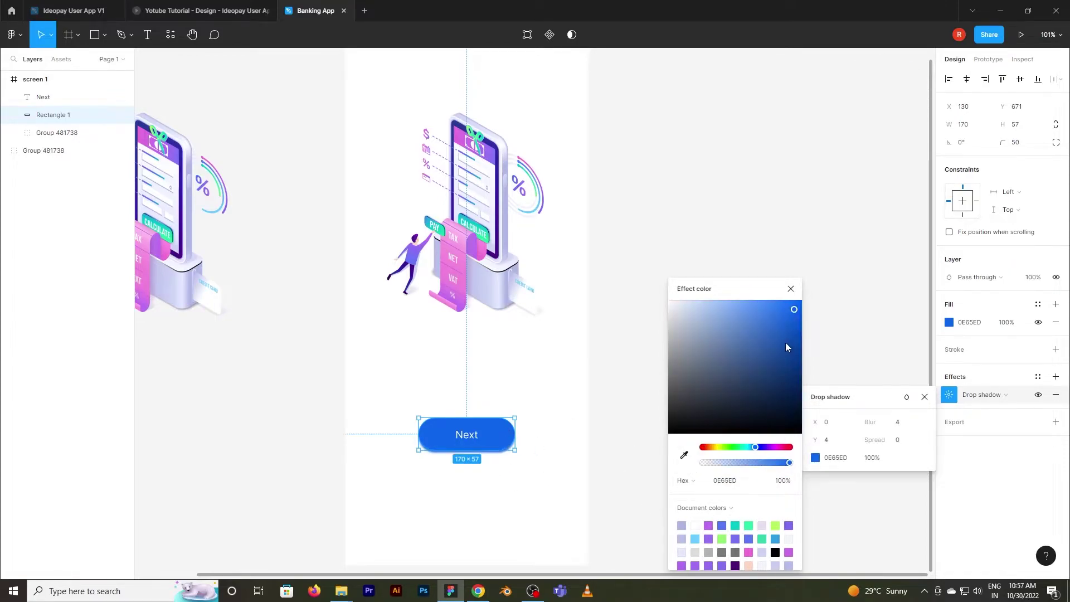
{"action": "left_click", "coordinate": [791, 289]}
- Try a Y offset of 10 on the button's drop shadow, with the shadow opacity at 30% and at 20%
{"action": "left_click", "coordinate": [831, 447]}
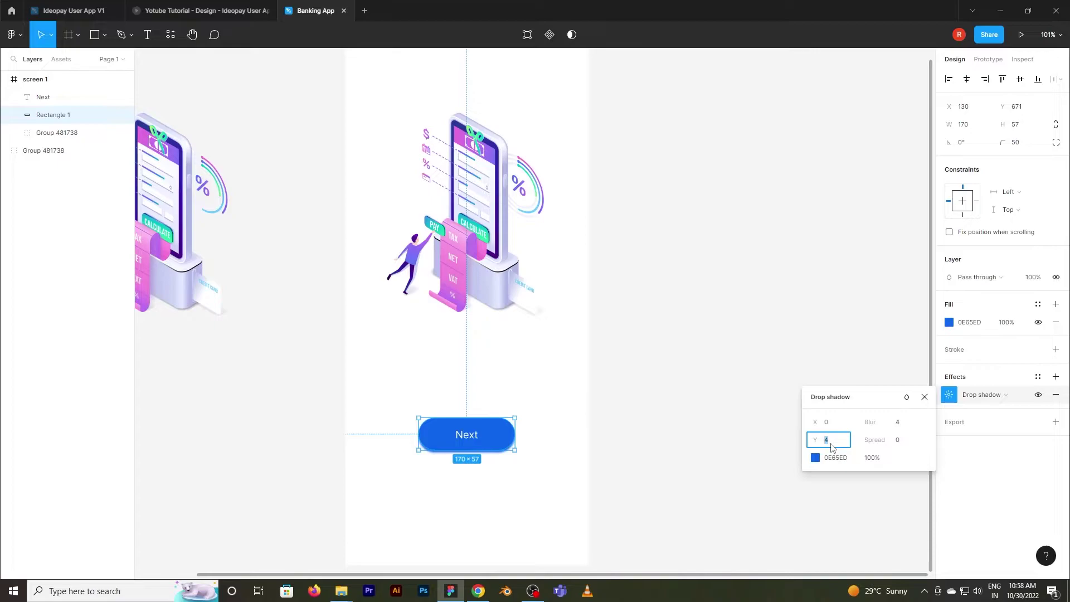
{"action": "key", "text": "Return"}
{"action": "left_click", "coordinate": [873, 458]}
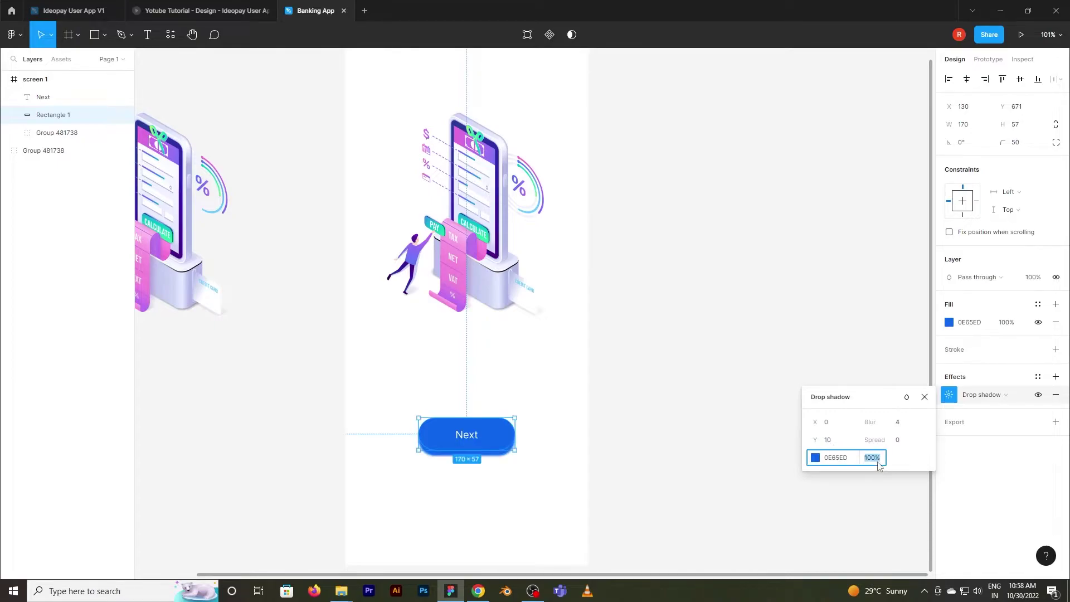
{"action": "type", "text": "30"}
{"action": "key", "text": "Return"}
{"action": "left_click", "coordinate": [879, 463]}
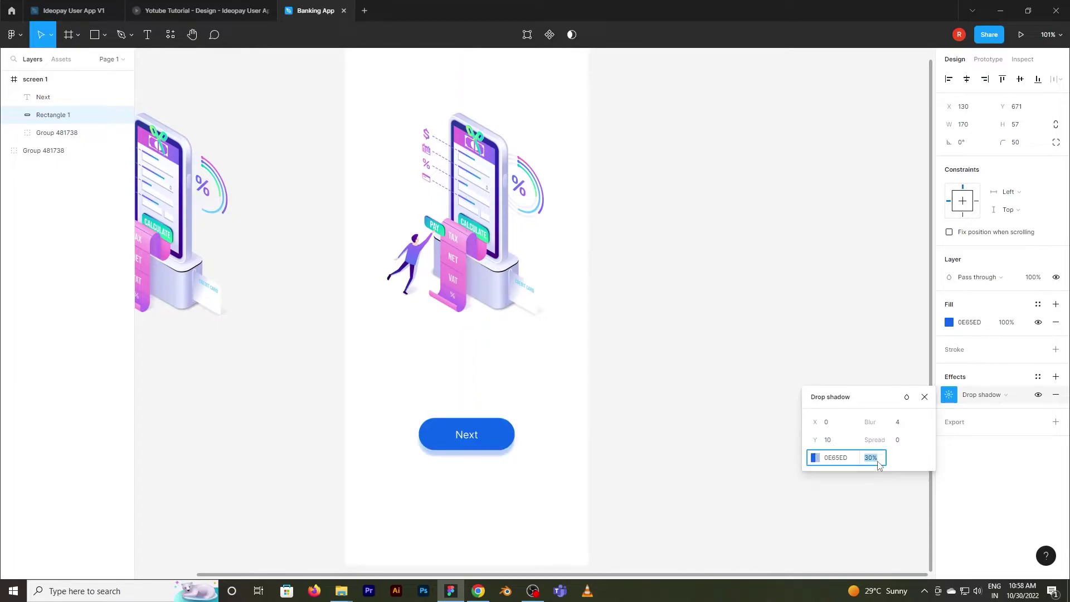
{"action": "key", "text": "Return"}
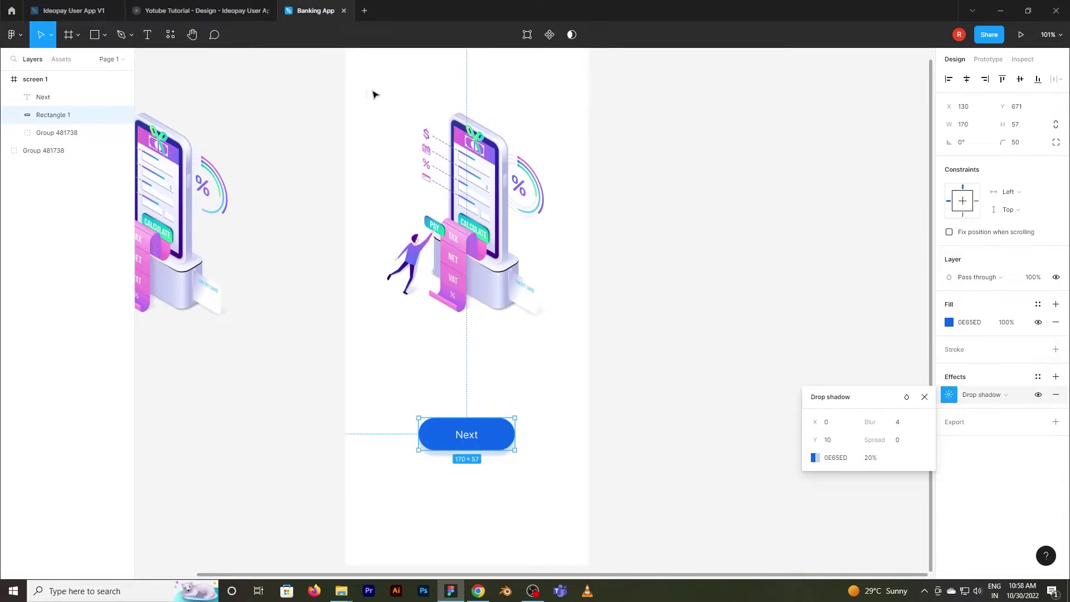
- Set the drop shadow's Y offset to 4 and its blur to 10, trying a blur of 8 first
{"action": "left_click", "coordinate": [833, 444]}
{"action": "key", "text": "Return"}
{"action": "left_click", "coordinate": [901, 427]}
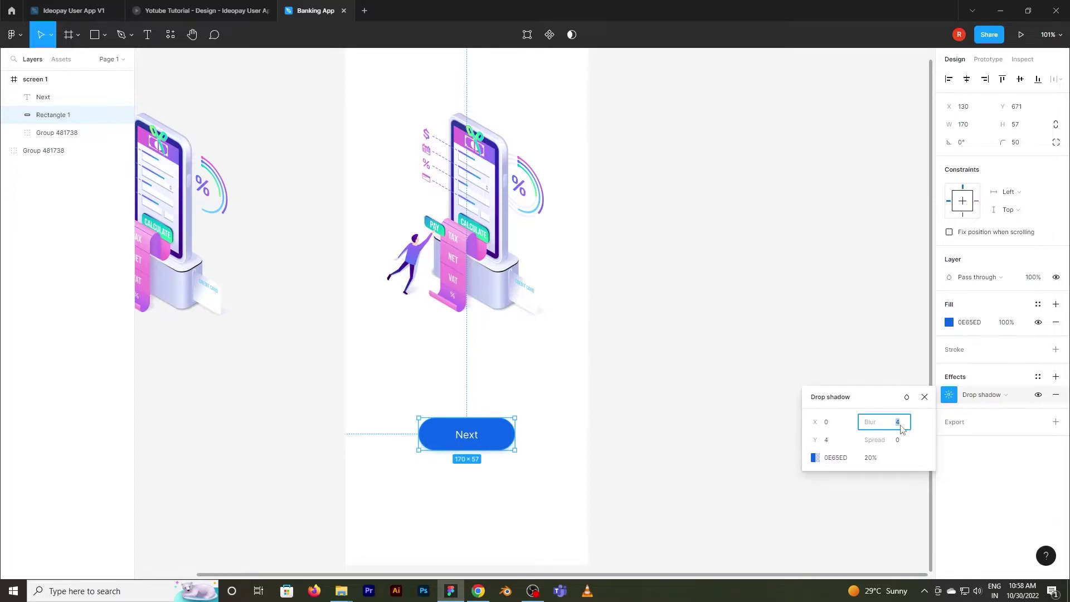
{"action": "type", "text": "8"}
{"action": "key", "text": "Return"}
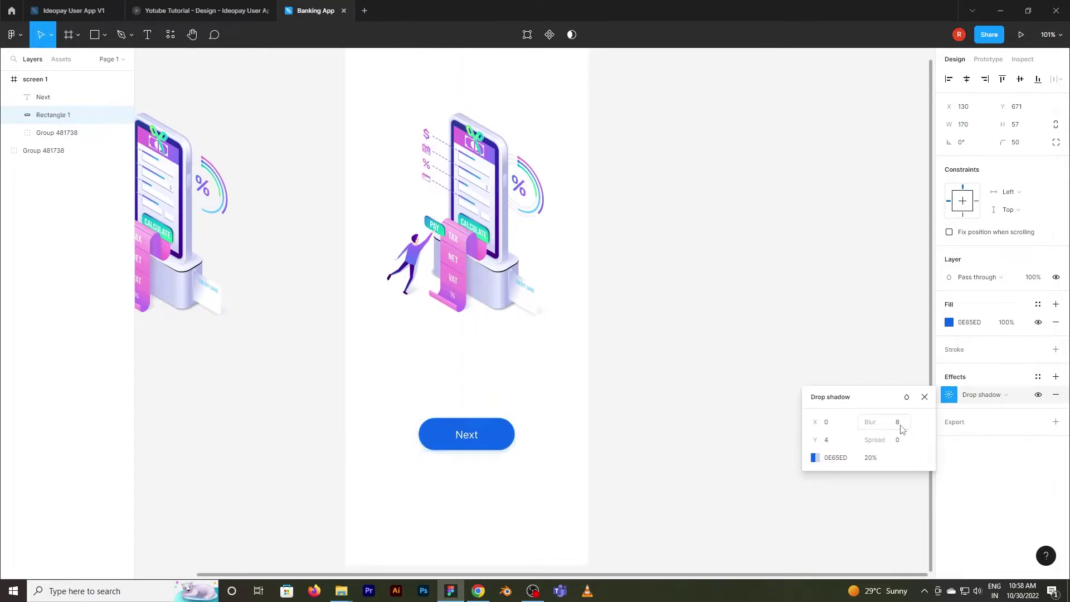
{"action": "left_click", "coordinate": [901, 423]}
{"action": "type", "text": "10"}
{"action": "key", "text": "Return"}
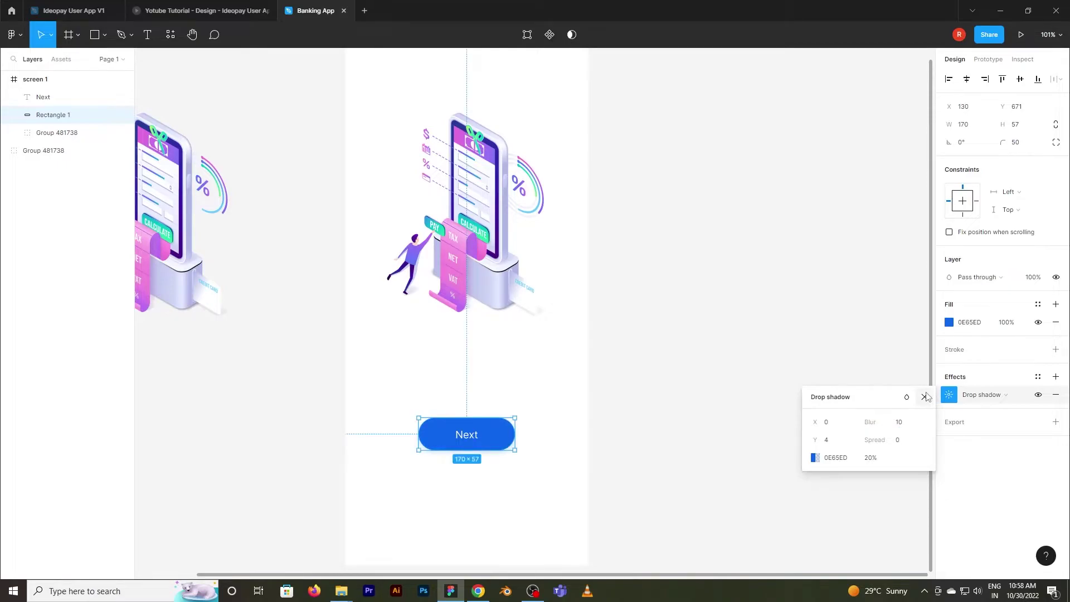
- Set the button's drop shadow opacity to 25% and close the shadow settings
{"action": "left_click", "coordinate": [871, 458]}
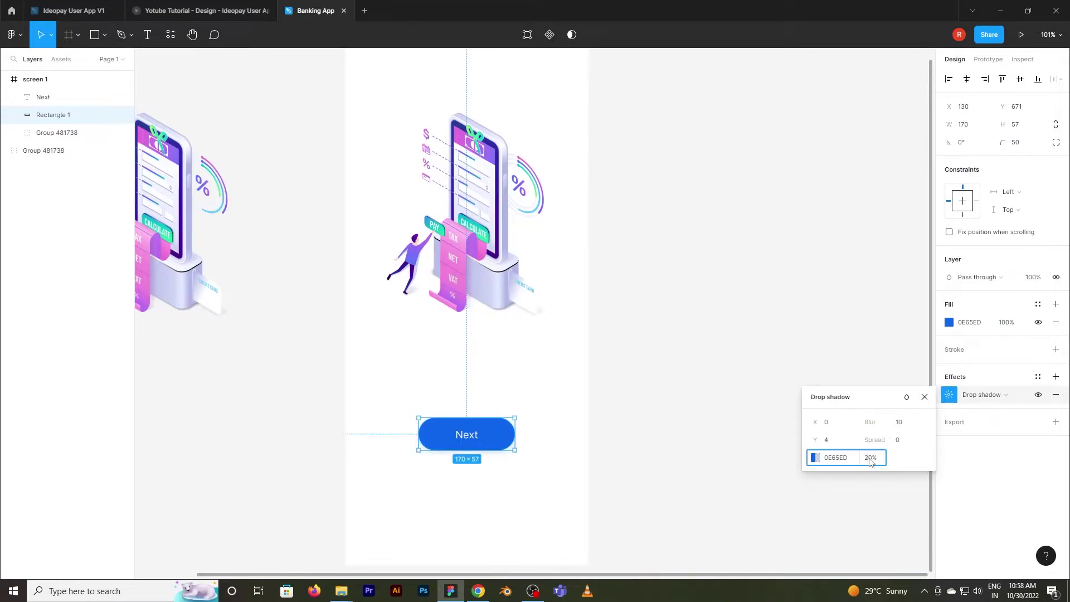
{"action": "type", "text": "25"}
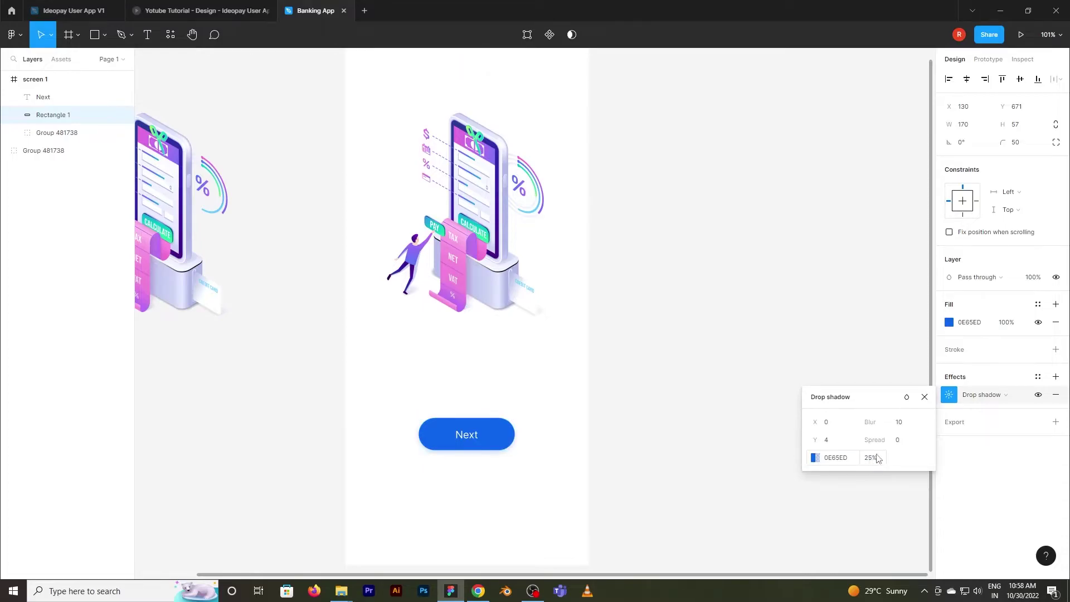
{"action": "left_click", "coordinate": [924, 398]}
{"action": "left_click", "coordinate": [736, 258]}
- Move the illustration group above the Next text and button rectangle in screen 1's layer order
{"action": "scroll", "coordinate": [567, 272], "scroll_direction": "down", "scroll_amount": 2}
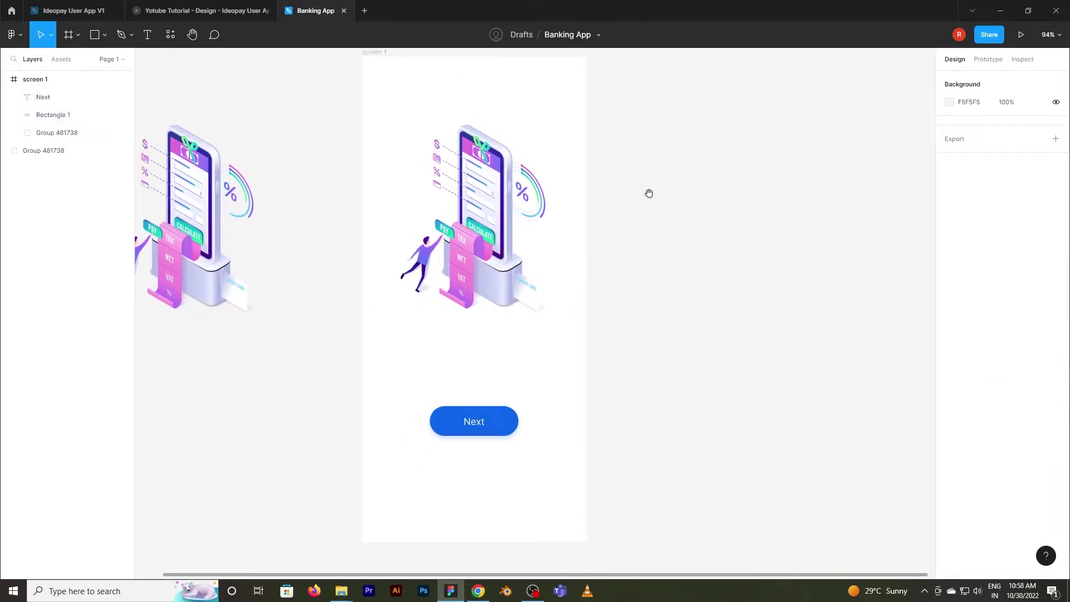
{"action": "scroll", "coordinate": [641, 227], "scroll_direction": "up", "scroll_amount": 2}
{"action": "left_click", "coordinate": [499, 250]}
{"action": "left_click_drag", "start_coordinate": [56, 137], "coordinate": [57, 91]}
- Group the Next text with its rectangle and name the group "next button"
{"action": "left_click", "coordinate": [56, 115]}
{"action": "left_click", "coordinate": [56, 134], "text": "shift"}
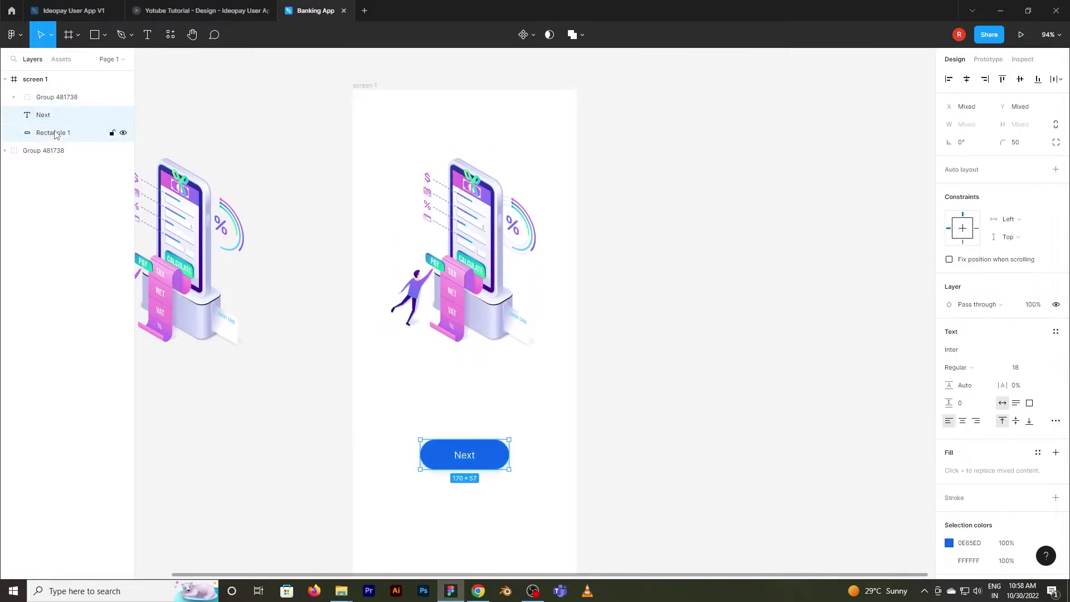
{"action": "key", "text": "ctrl+g"}
{"action": "double_click", "coordinate": [48, 115]}
{"action": "type", "text": "next button"}
{"action": "key", "text": "Return"}
- Move the next button group straight down to about Y 799, near the lower edge of screen 1
{"action": "left_click_drag", "start_coordinate": [601, 289], "coordinate": [603, 273]}
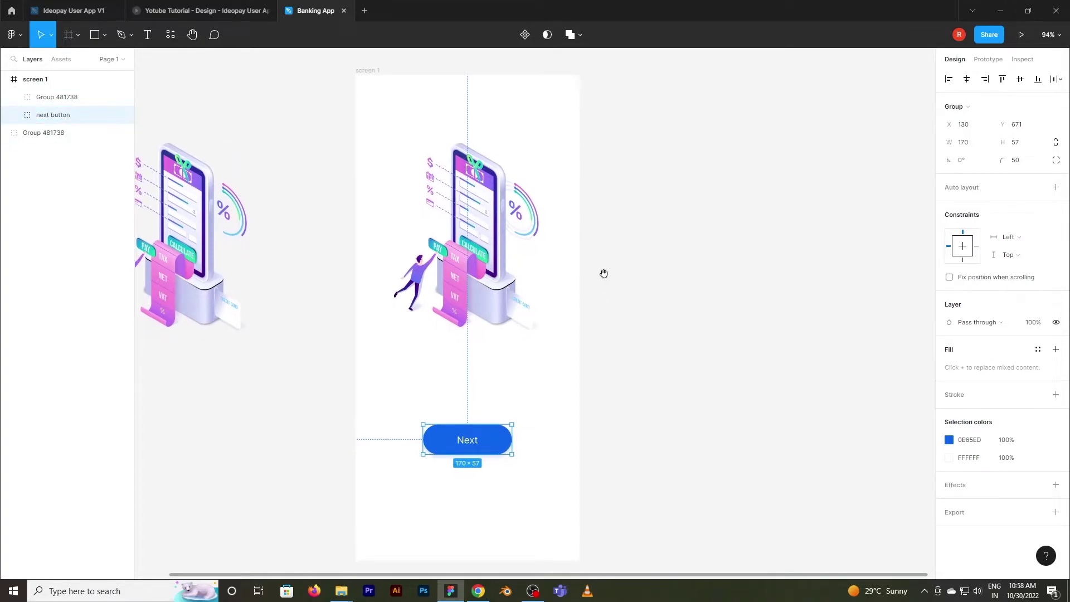
{"action": "left_click_drag", "start_coordinate": [482, 448], "coordinate": [483, 514]}
{"action": "scroll", "coordinate": [607, 321], "scroll_direction": "right", "scroll_amount": 1}
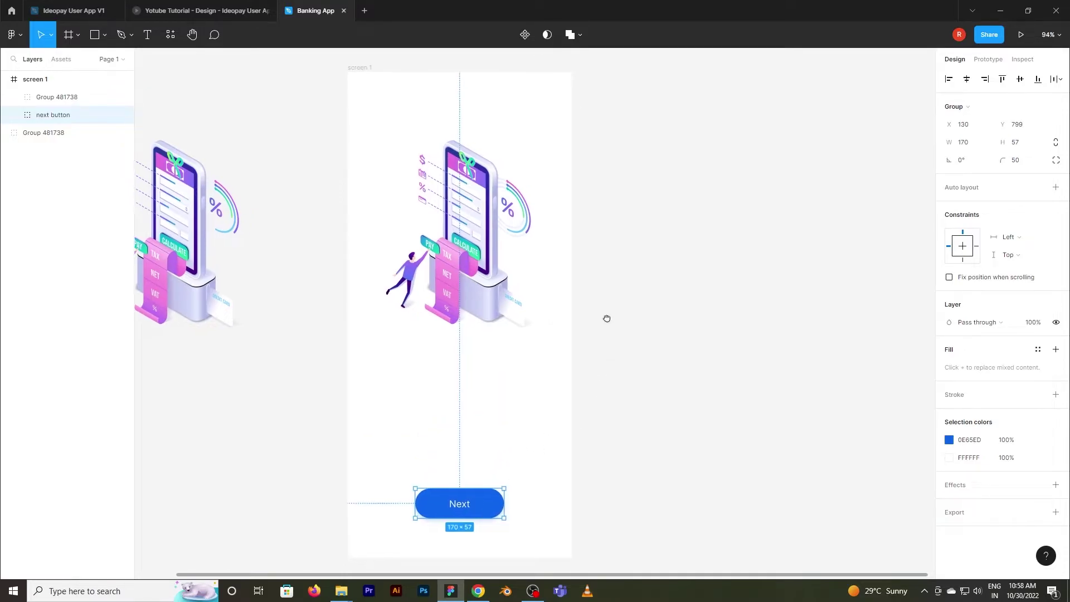
- Add a 100 × 100 ellipse over the lower part of the illustration on screen 1
{"action": "left_click", "coordinate": [104, 35]}
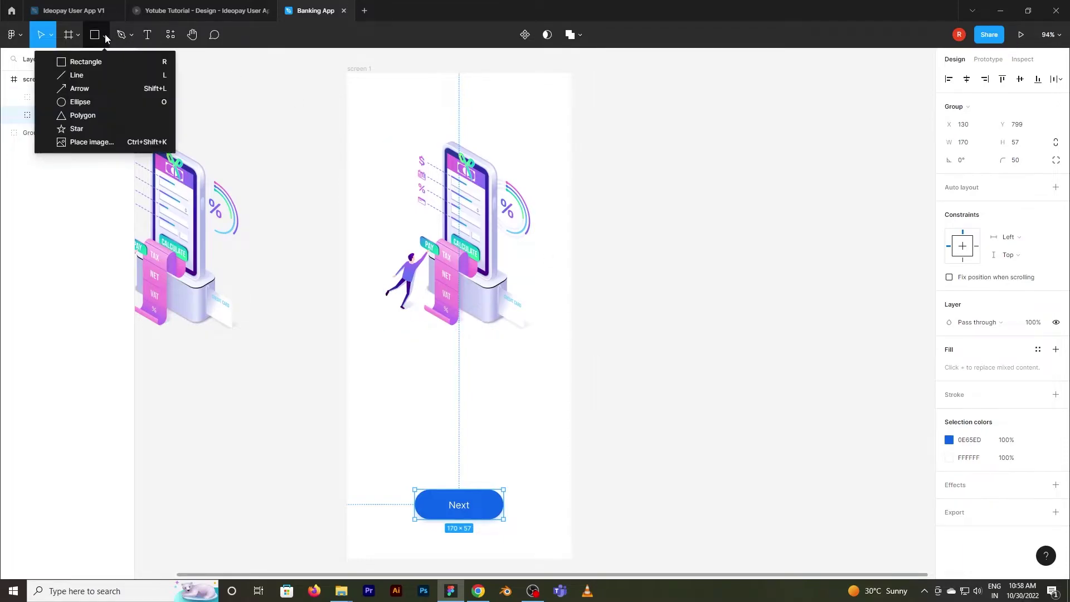
{"action": "left_click", "coordinate": [107, 100]}
{"action": "left_click_drag", "start_coordinate": [444, 239], "coordinate": [466, 266]}
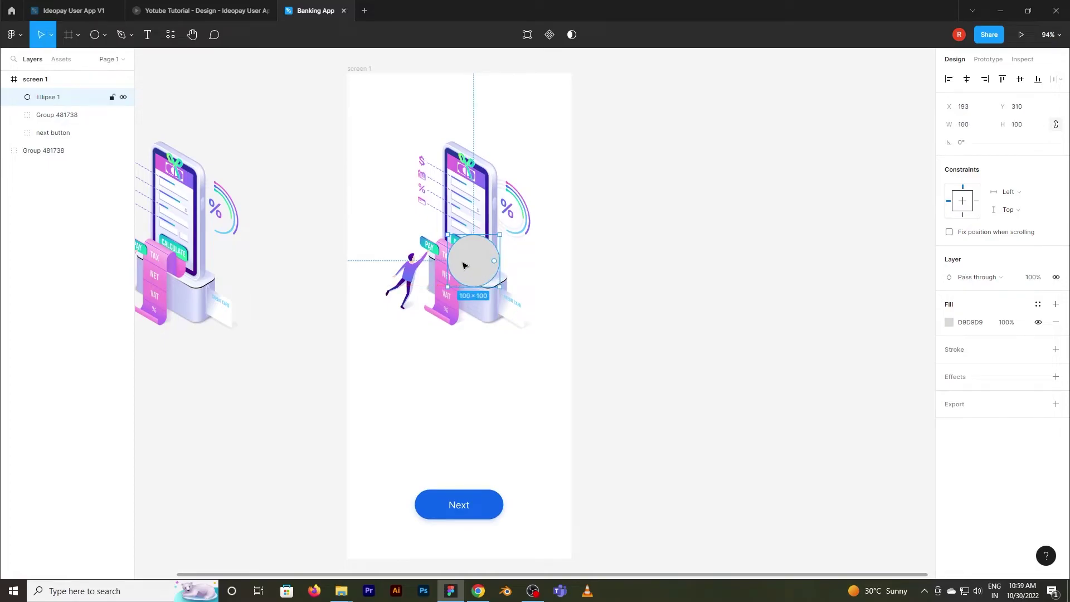
- Place the circle behind the illustration group, centre it horizontally on screen 1 and nudge it up to Y 300
{"action": "left_click_drag", "start_coordinate": [54, 98], "coordinate": [63, 122]}
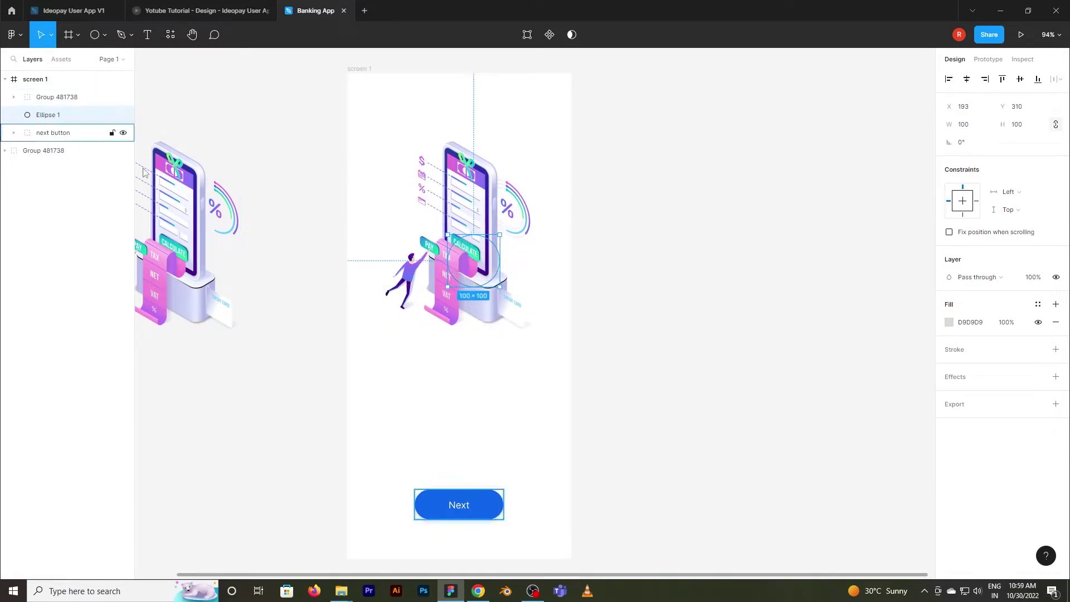
{"action": "left_click", "coordinate": [968, 79]}
{"action": "key", "text": "shift+Up"}
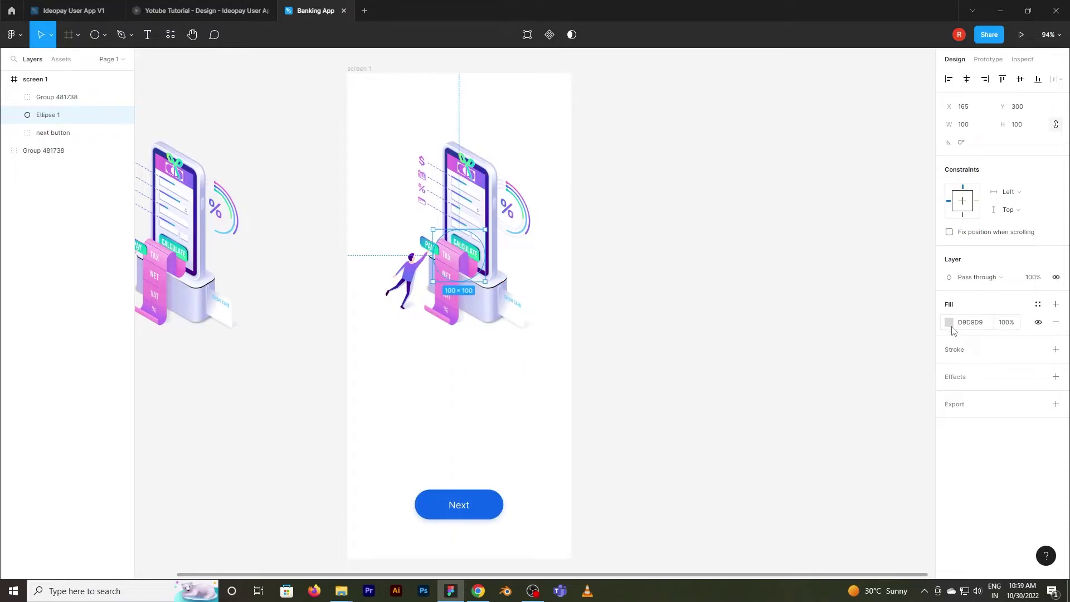
- Change the circle's fill to a linear gradient and set its first colour stop to hex 7755CF
{"action": "left_click", "coordinate": [951, 327]}
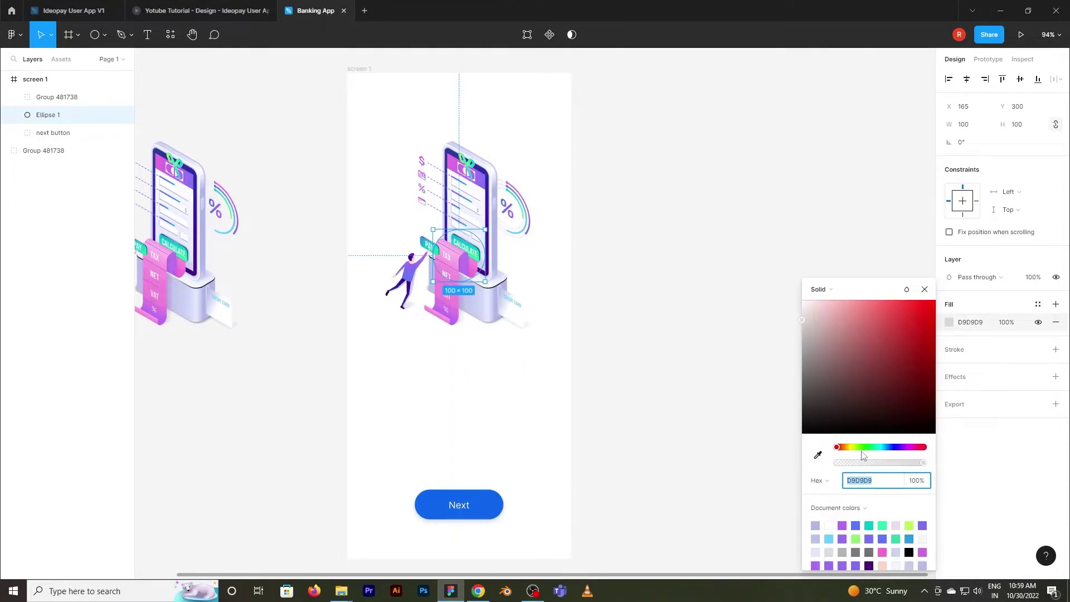
{"action": "left_click", "coordinate": [819, 289]}
{"action": "left_click", "coordinate": [831, 299]}
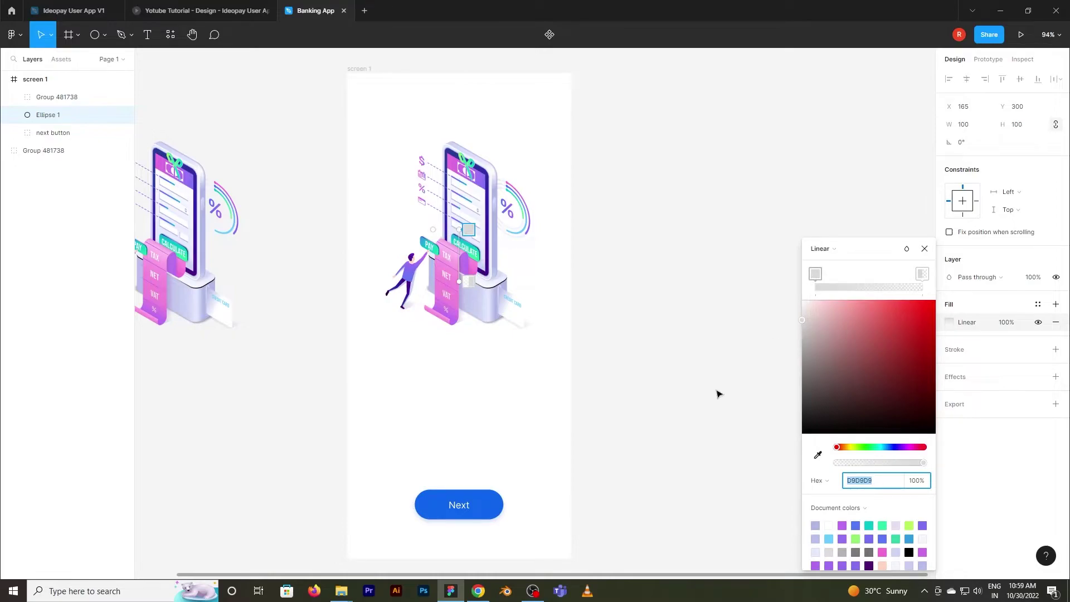
{"action": "left_click", "coordinate": [894, 448]}
{"action": "left_click_drag", "start_coordinate": [892, 362], "coordinate": [910, 301]}
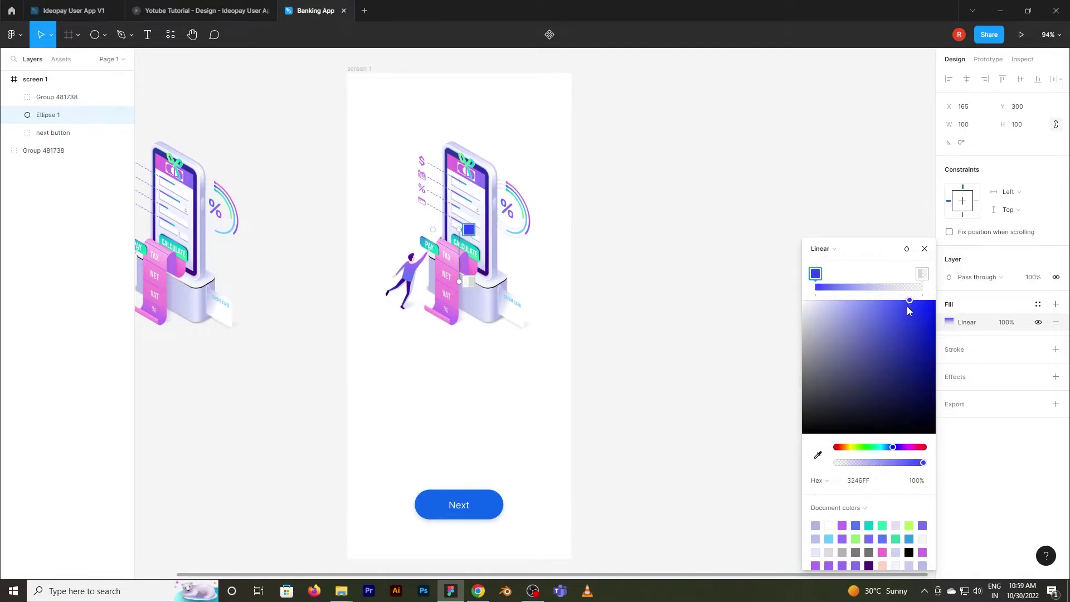
{"action": "left_click", "coordinate": [879, 484]}
{"action": "type", "text": "7755c"}
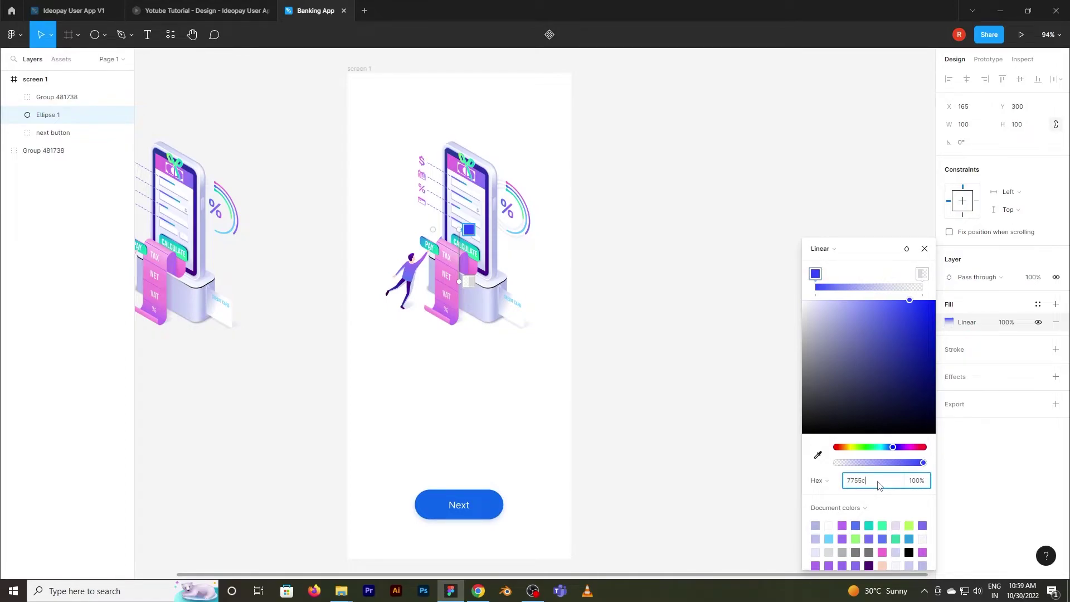
{"action": "type", "text": "f"}
{"action": "key", "text": "Return"}
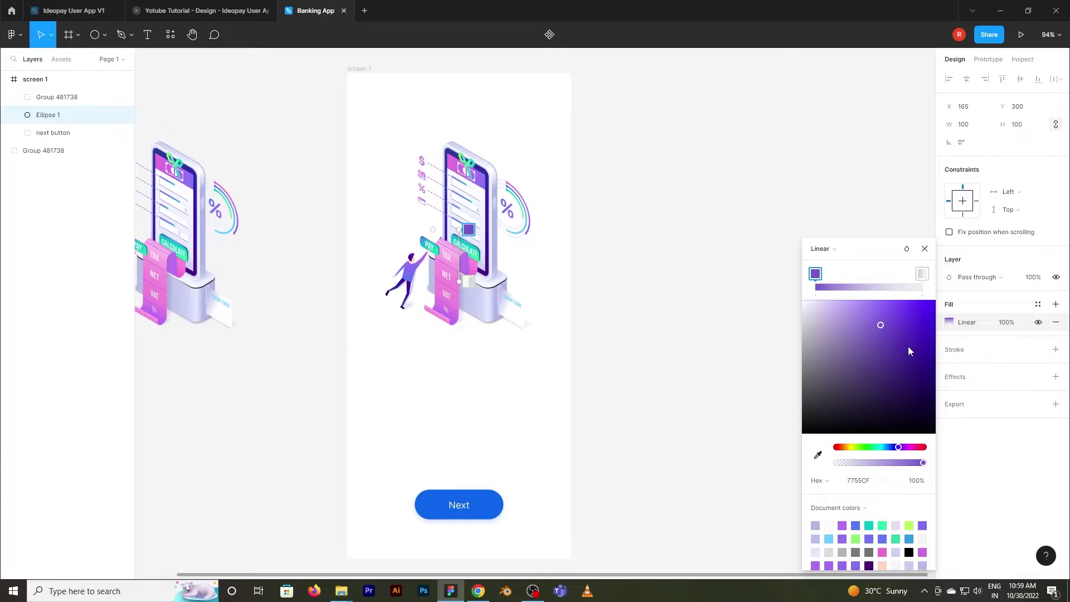
- Set the second colour stop of the circle's gradient to hex 401E98
{"action": "left_click", "coordinate": [923, 274]}
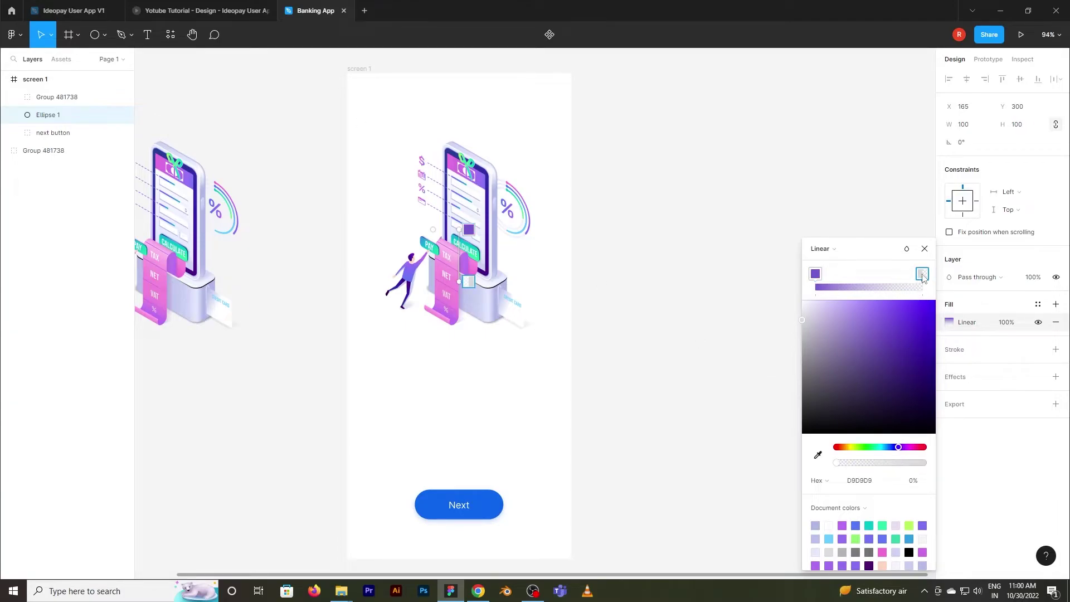
{"action": "left_click_drag", "start_coordinate": [920, 329], "coordinate": [935, 323]}
{"action": "left_click", "coordinate": [884, 485]}
{"action": "type", "text": "401e98"}
{"action": "key", "text": "Return"}
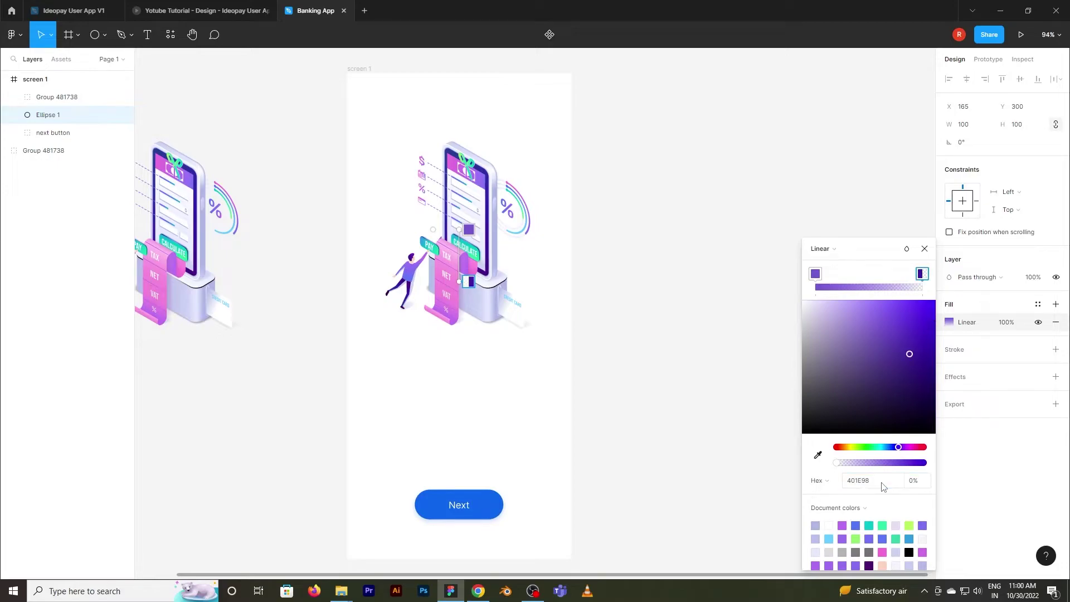
{"action": "left_click", "coordinate": [925, 248]}
- Move the circle below the illustration to about Y 491 and set its gradient's second stop to 100% opacity
{"action": "left_click_drag", "start_coordinate": [454, 267], "coordinate": [455, 368]}
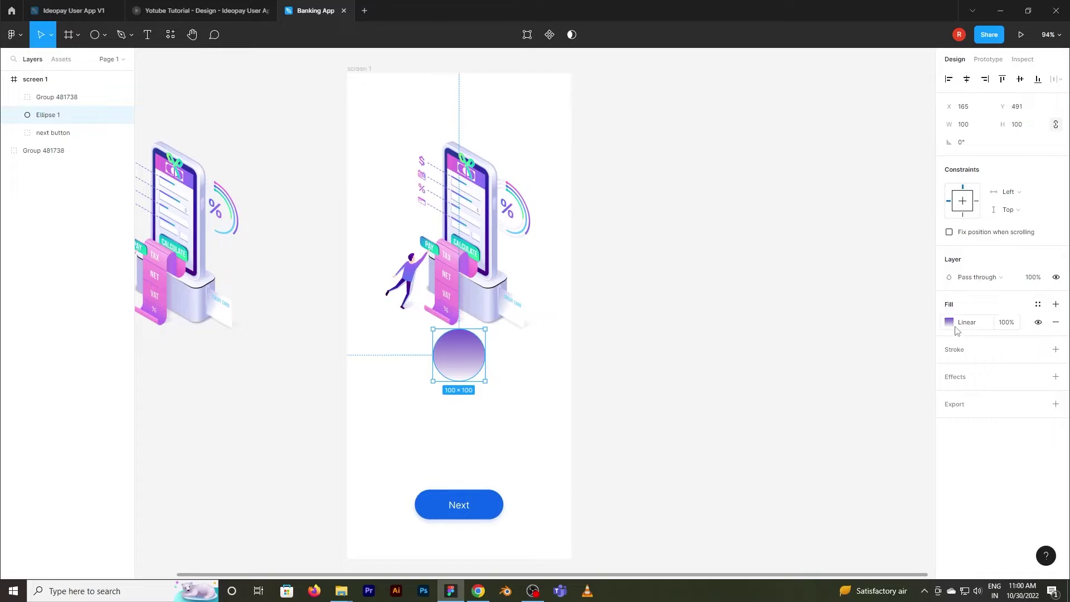
{"action": "left_click", "coordinate": [950, 323]}
{"action": "left_click", "coordinate": [920, 274]}
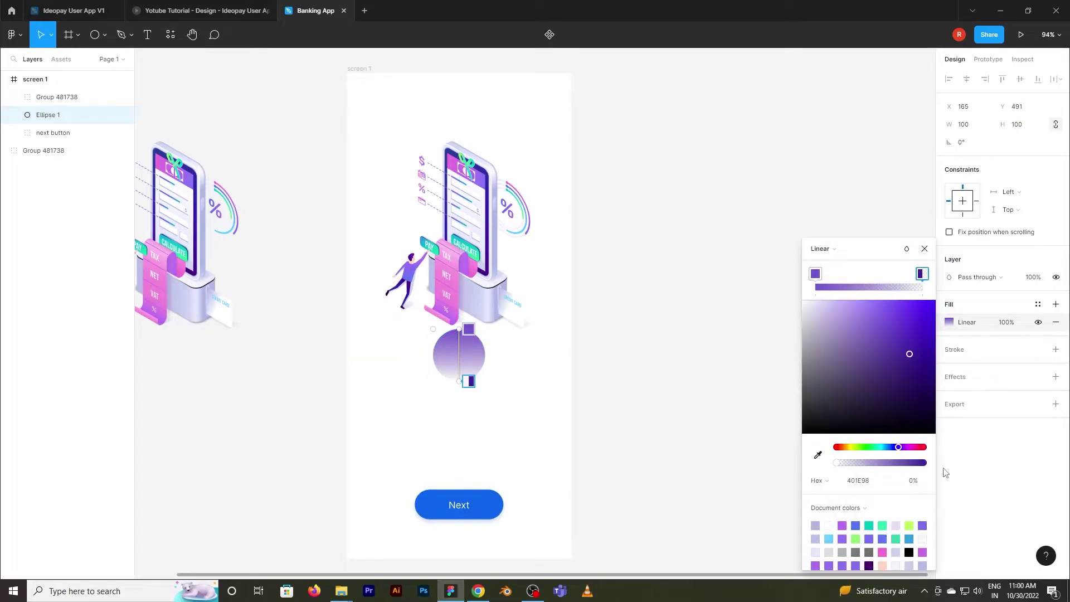
{"action": "left_click", "coordinate": [920, 486]}
{"action": "key", "text": "Return"}
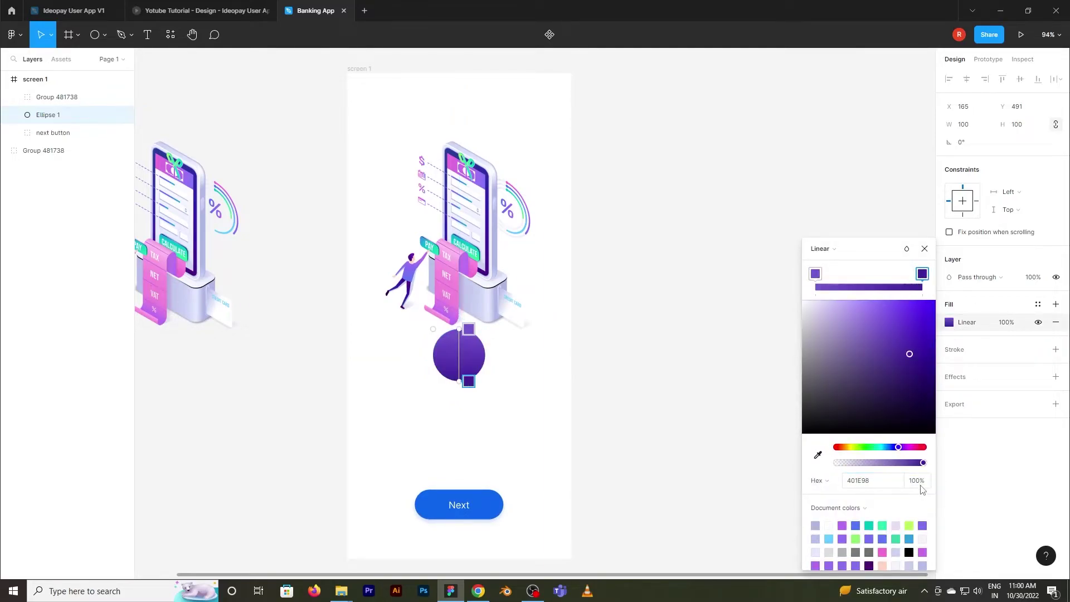
{"action": "left_click", "coordinate": [925, 248]}
- Move the circle back up behind the illustration to about Y 321, keeping it horizontally centred
{"action": "left_click_drag", "start_coordinate": [478, 353], "coordinate": [484, 266]}
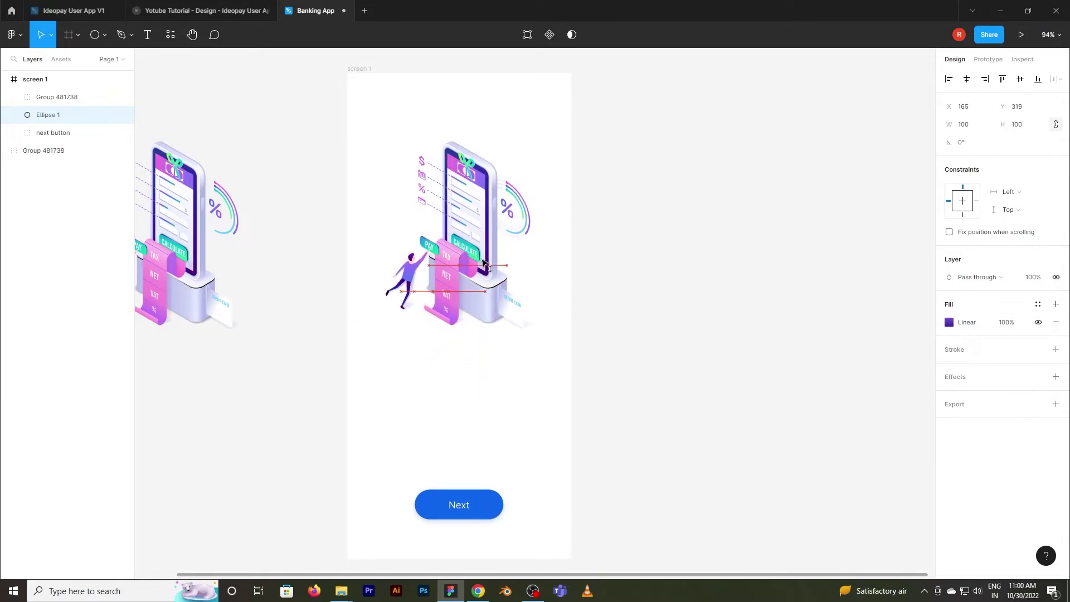
{"action": "left_click_drag", "start_coordinate": [724, 297], "coordinate": [711, 292]}
{"action": "scroll", "coordinate": [721, 362], "scroll_direction": "left", "scroll_amount": 3}
{"action": "scroll", "coordinate": [733, 379], "scroll_direction": "left", "scroll_amount": 1}
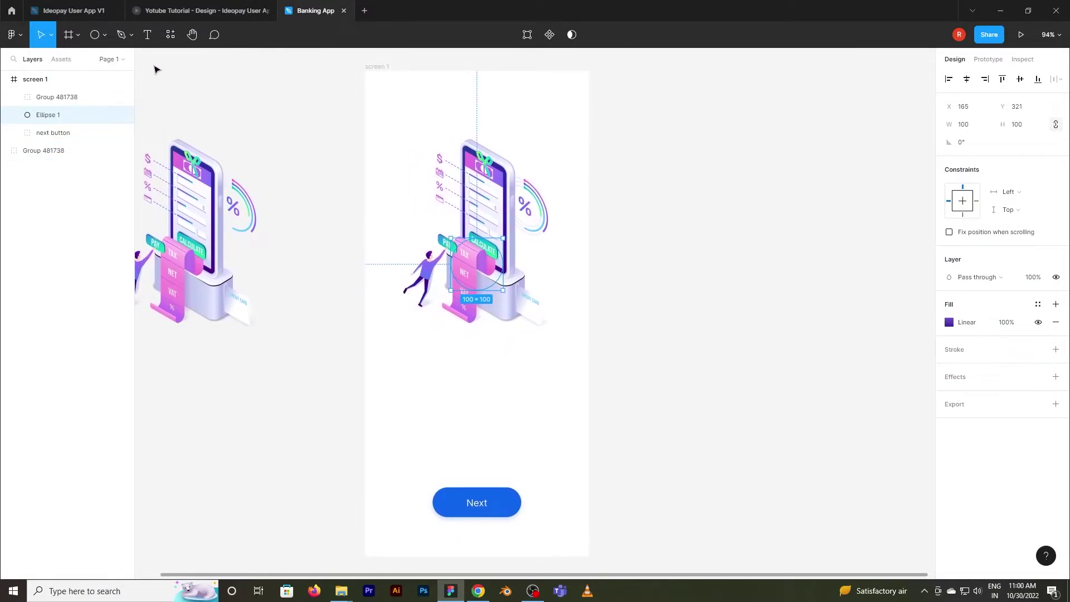
- Add the text "Easy banking simple way" between the illustration and the Next button
{"action": "left_click", "coordinate": [147, 40]}
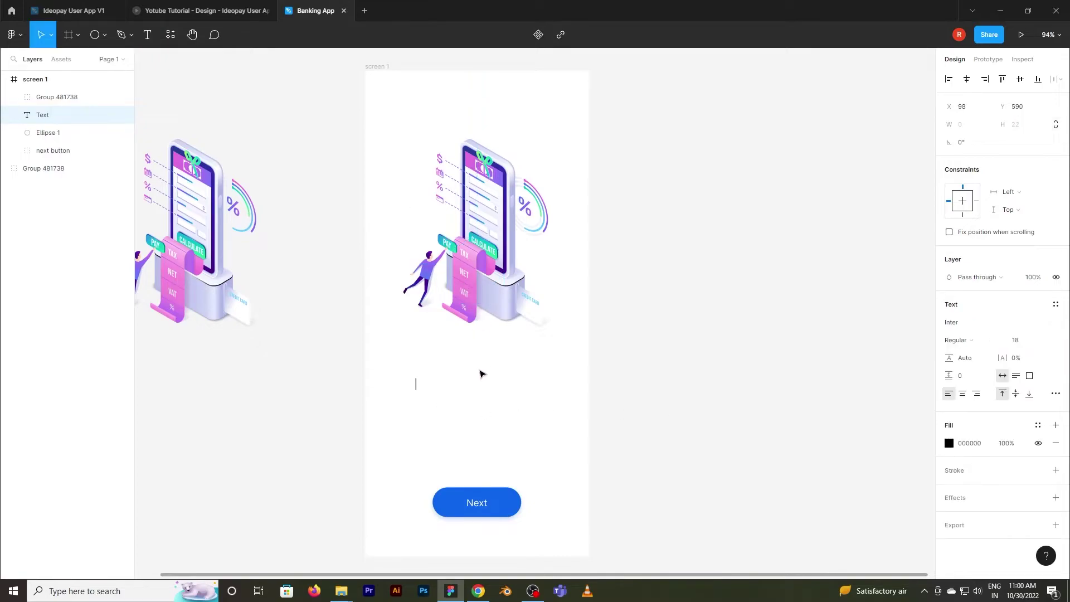
{"action": "type", "text": "Easy banking"}
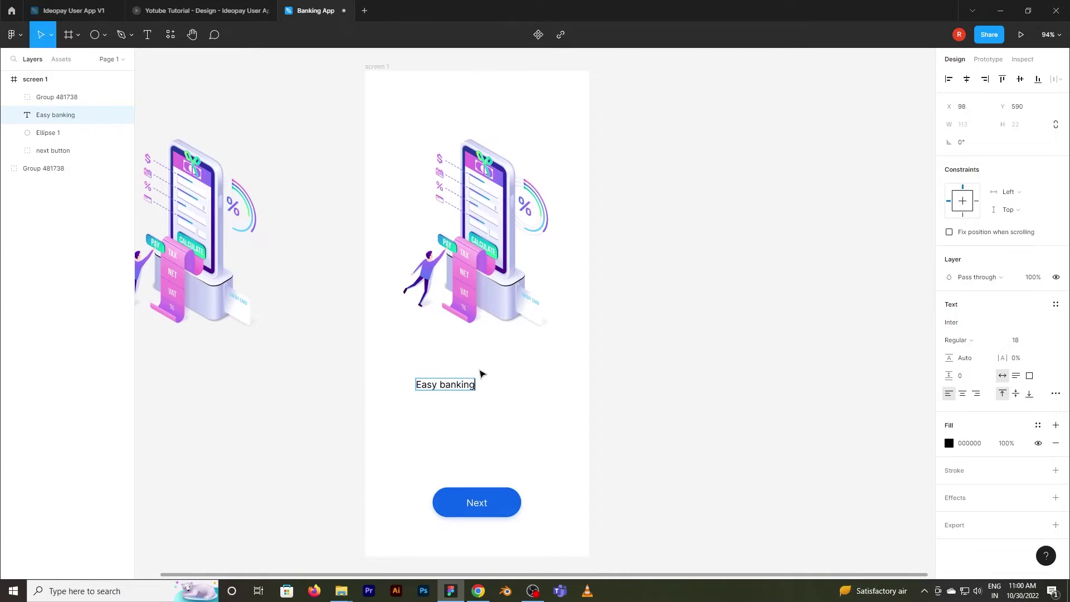
{"action": "type", "text": " simple way"}
- Set the whole "Easy banking simple way" heading to Semi Bold with a font size of 32
{"action": "double_click", "coordinate": [480, 384]}
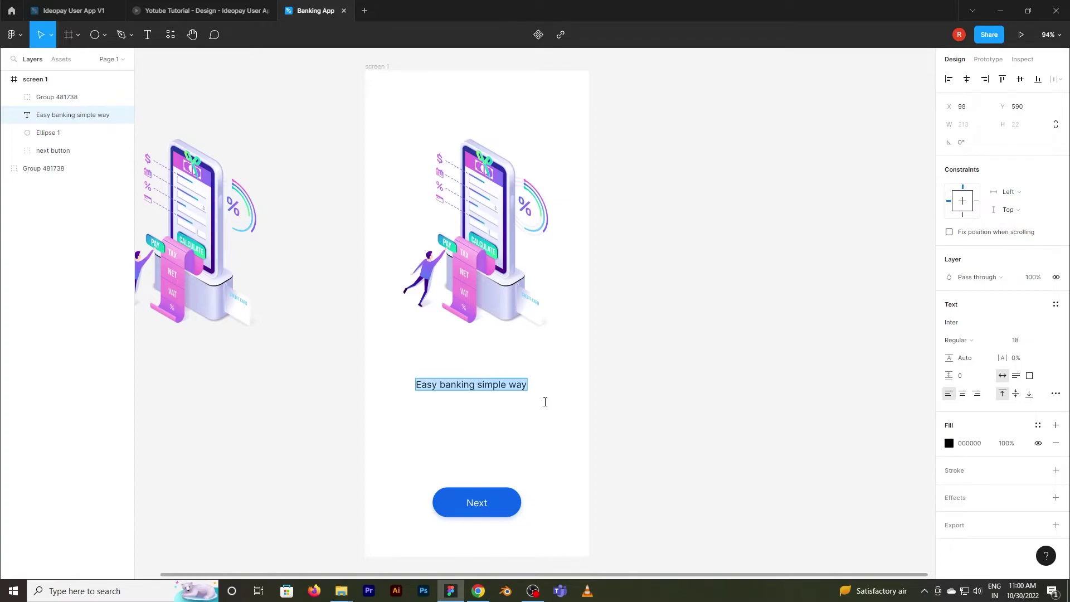
{"action": "left_click", "coordinate": [959, 340]}
{"action": "left_click", "coordinate": [988, 366]}
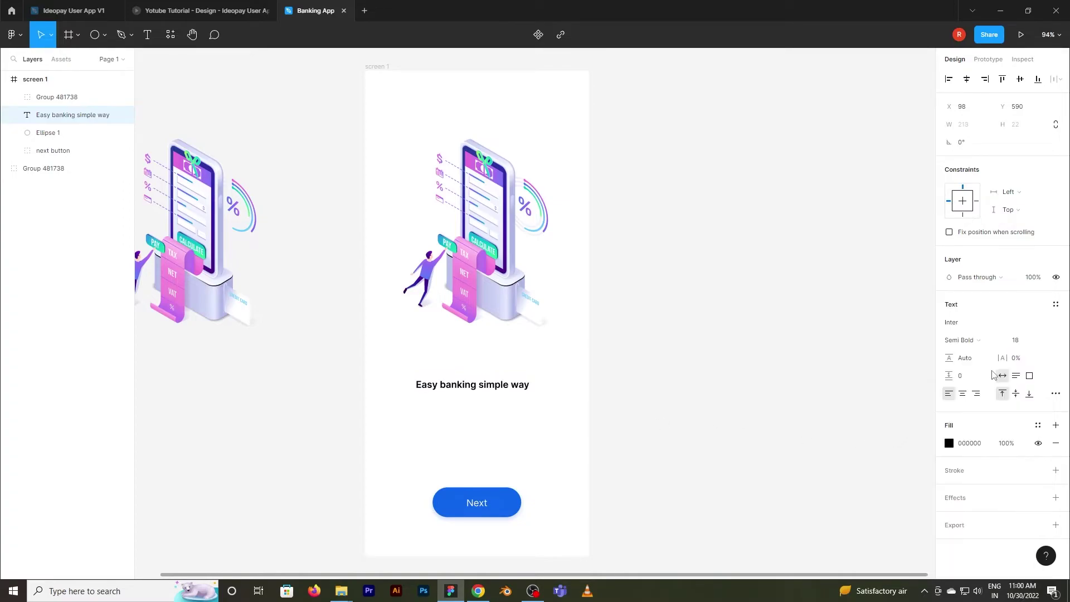
{"action": "left_click", "coordinate": [1024, 342]}
{"action": "type", "text": "32"}
{"action": "key", "text": "Return"}
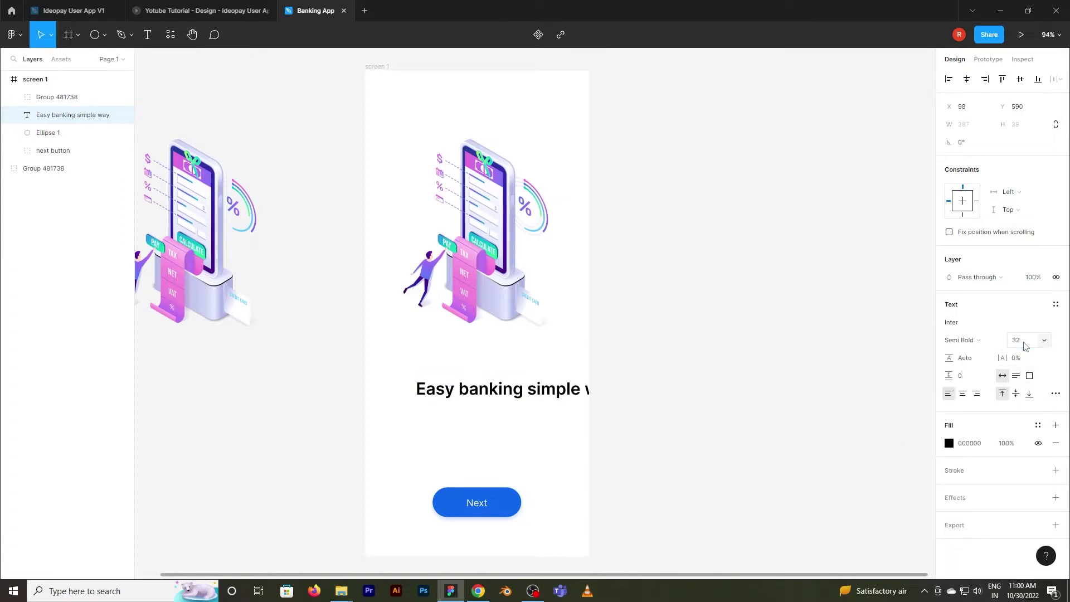
- Move the heading to about X 22, Y 546 just below the illustration and set its font size to 30
{"action": "key", "text": "Escape"}
{"action": "left_click_drag", "start_coordinate": [550, 392], "coordinate": [526, 371]}
{"action": "left_click", "coordinate": [1016, 341]}
{"action": "type", "text": "30"}
{"action": "key", "text": "Return"}
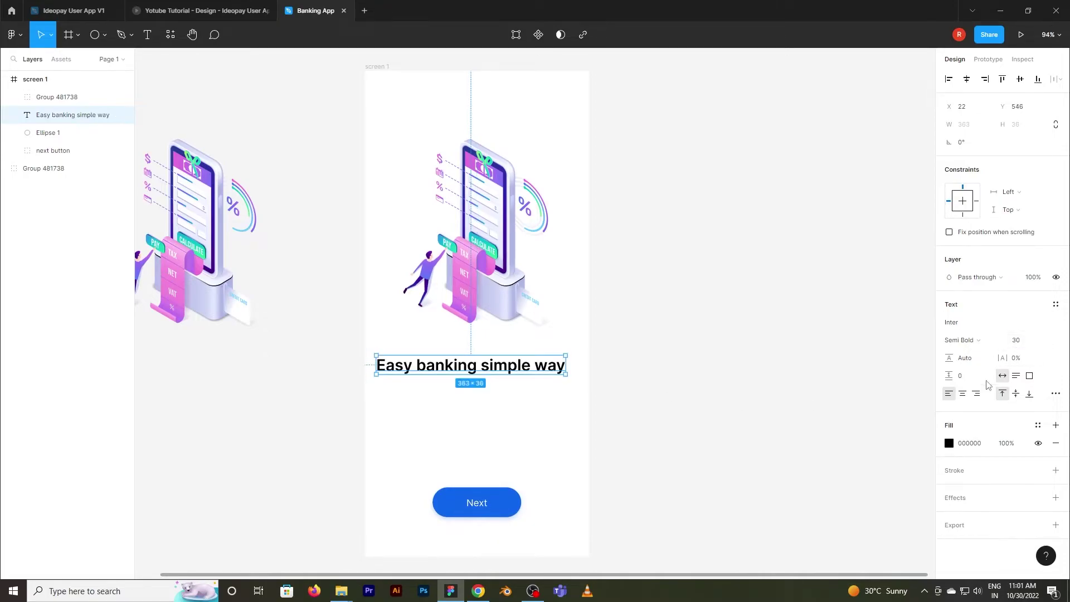
- Centre-align the heading text, centre it horizontally in the frame, and place a copy directly below it at Y 601
{"action": "left_click", "coordinate": [963, 393]}
{"action": "left_click", "coordinate": [966, 79]}
{"action": "left_click_drag", "start_coordinate": [644, 368], "coordinate": [654, 357]}
{"action": "left_click_drag", "start_coordinate": [511, 361], "coordinate": [510, 388]}
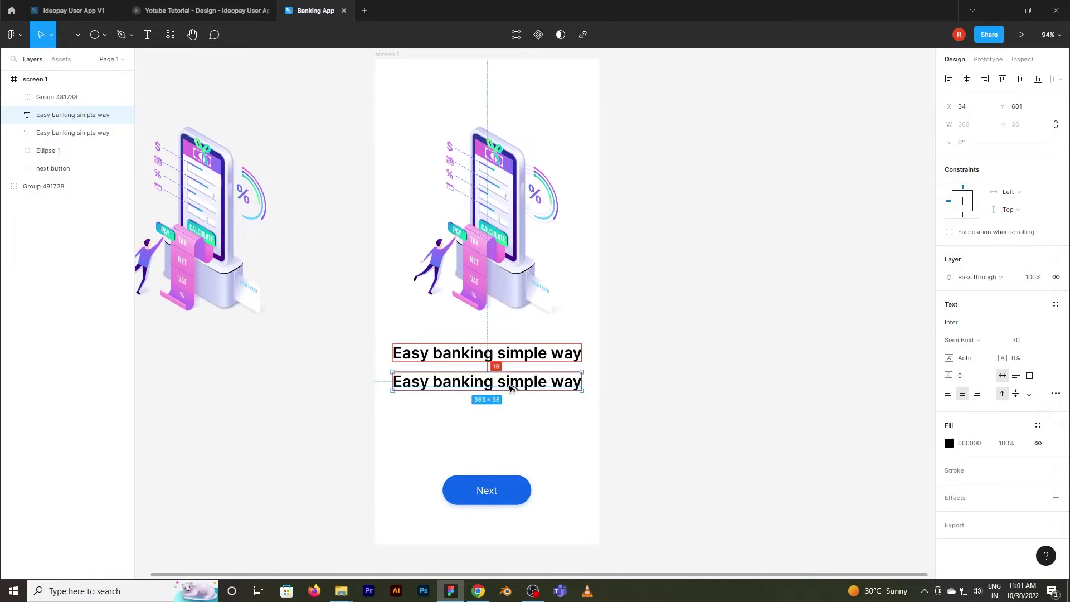
- Set the font size of the lower "Easy banking simple way" copy to 20
{"action": "double_click", "coordinate": [510, 383]}
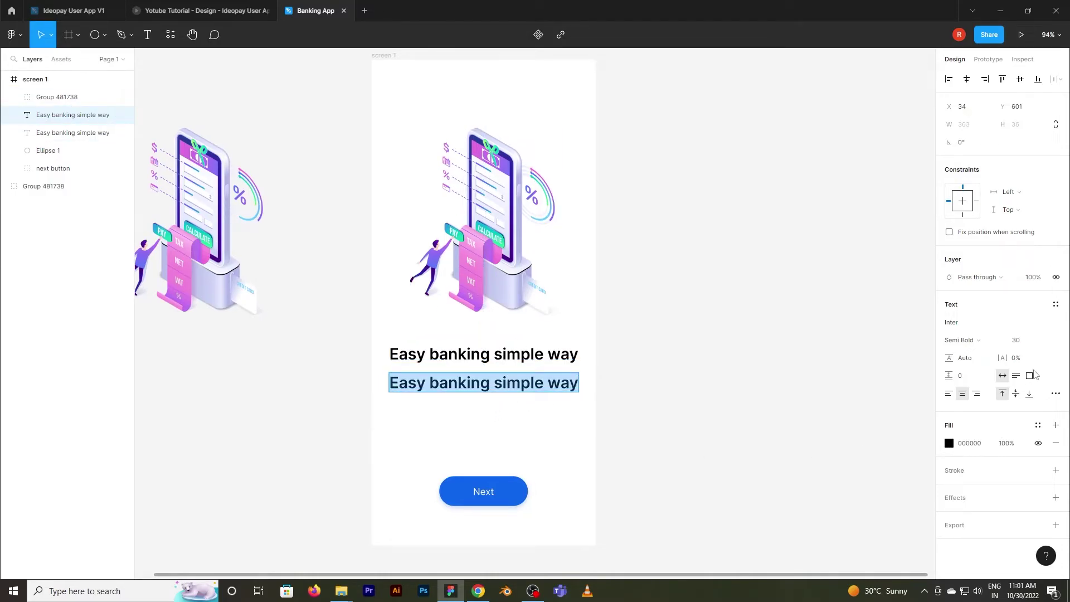
{"action": "left_click", "coordinate": [1042, 342]}
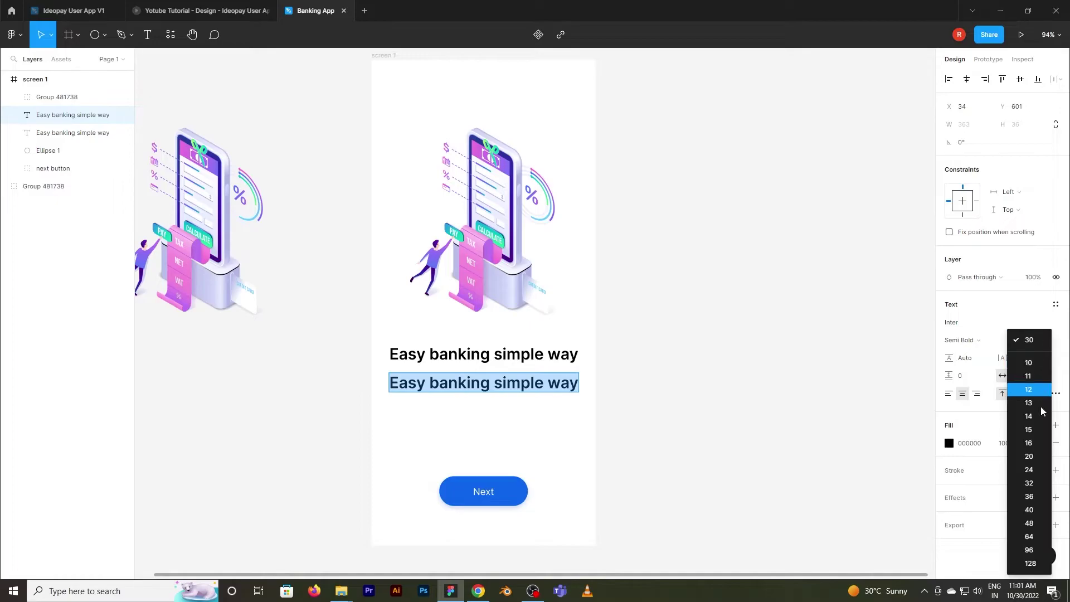
{"action": "left_click", "coordinate": [1041, 457]}
- Replace the lower copy's text with "Connect your money to friends, family & experience", with a line break before "&"
{"action": "key", "text": "ctrl+a"}
{"action": "type", "text": "c"}
{"action": "key", "text": "BackSpace"}
{"action": "type", "text": "C"}
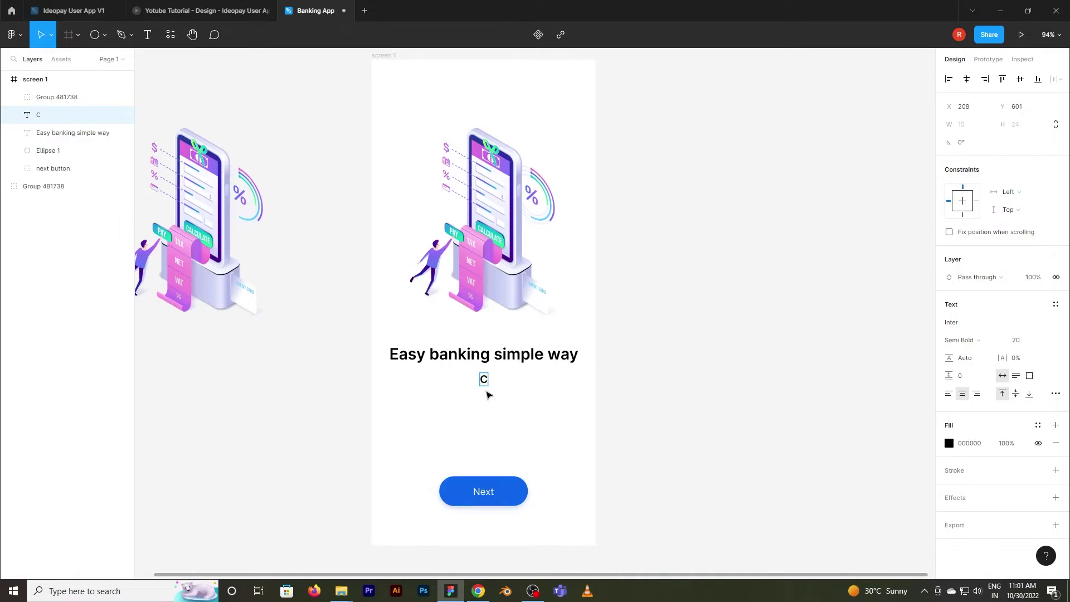
{"action": "type", "text": "onnect y"}
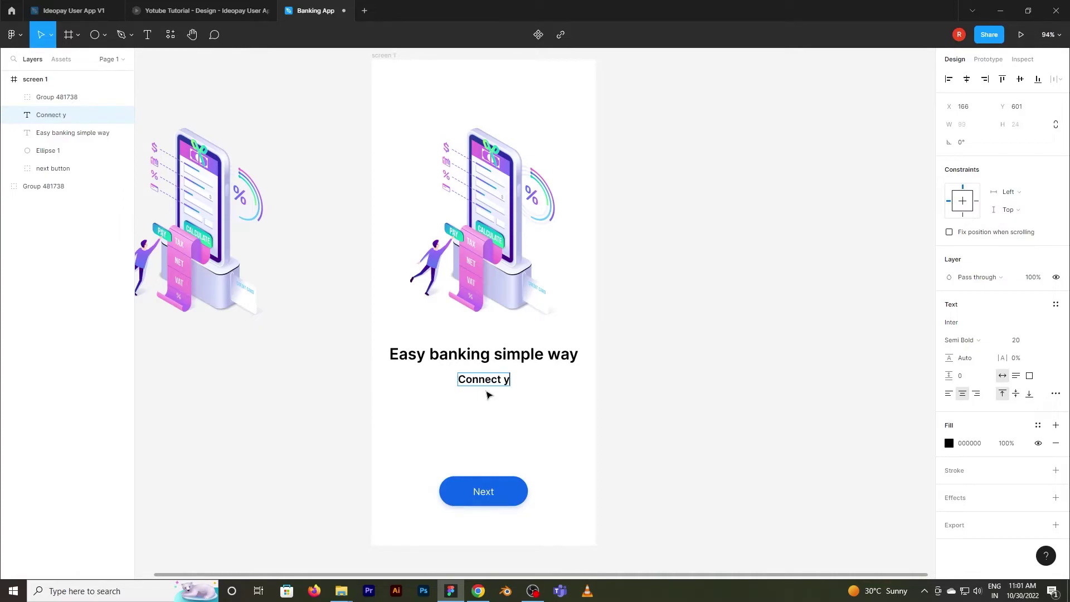
{"action": "type", "text": "our money "}
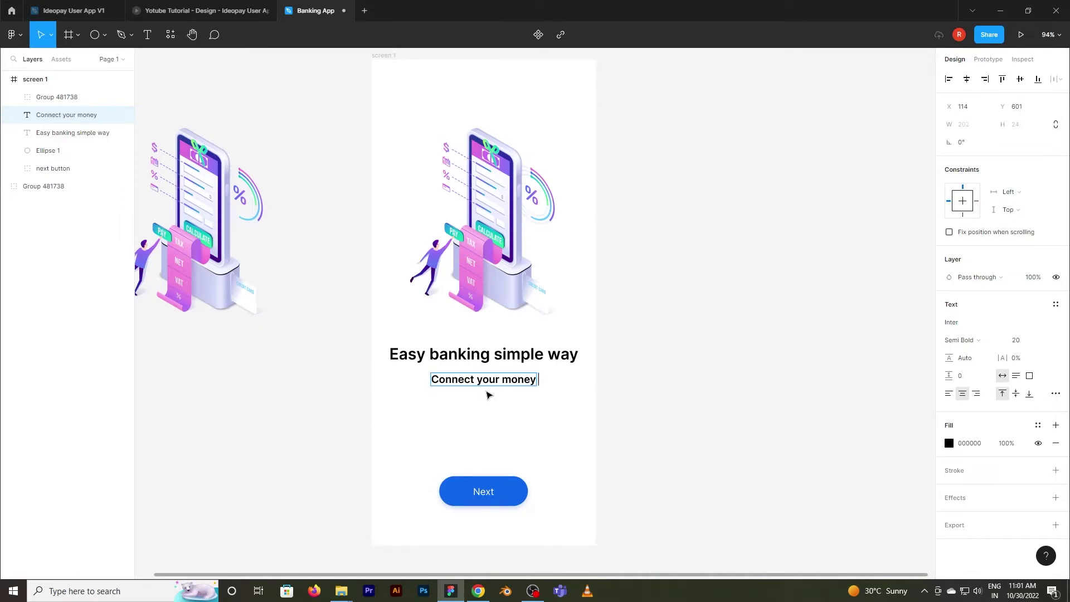
{"action": "type", "text": "tofriends"}
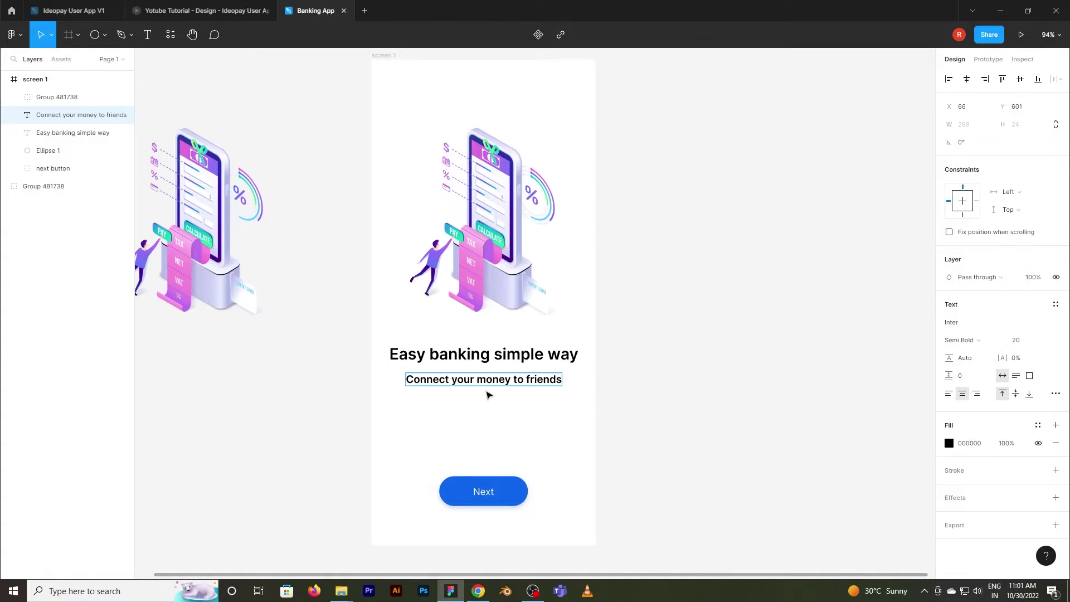
{"action": "type", "text": ", famil"}
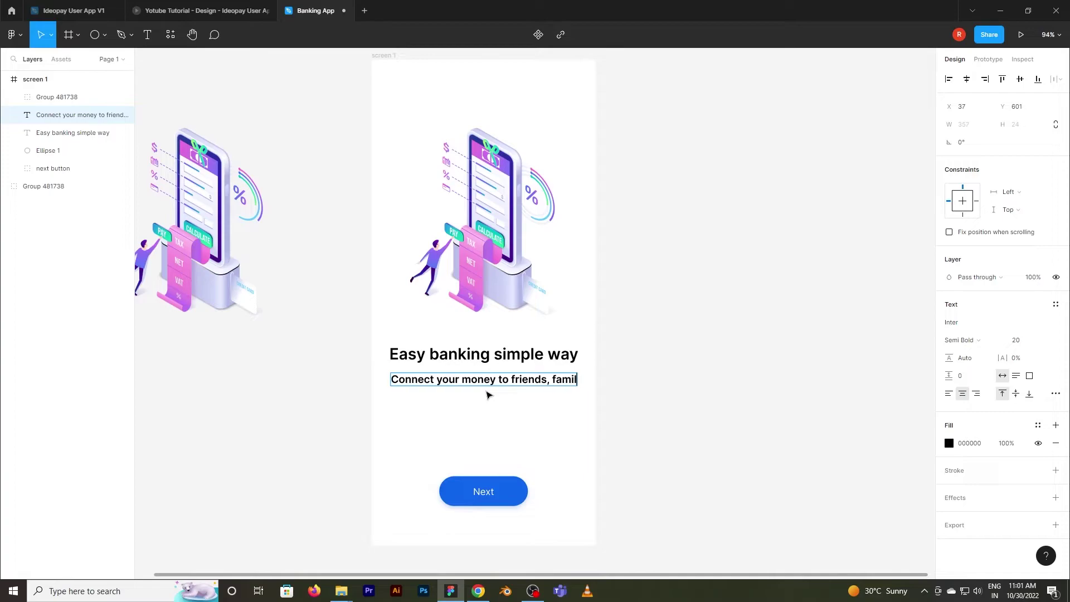
{"action": "type", "text": "y & experie"}
{"action": "type", "text": "n"}
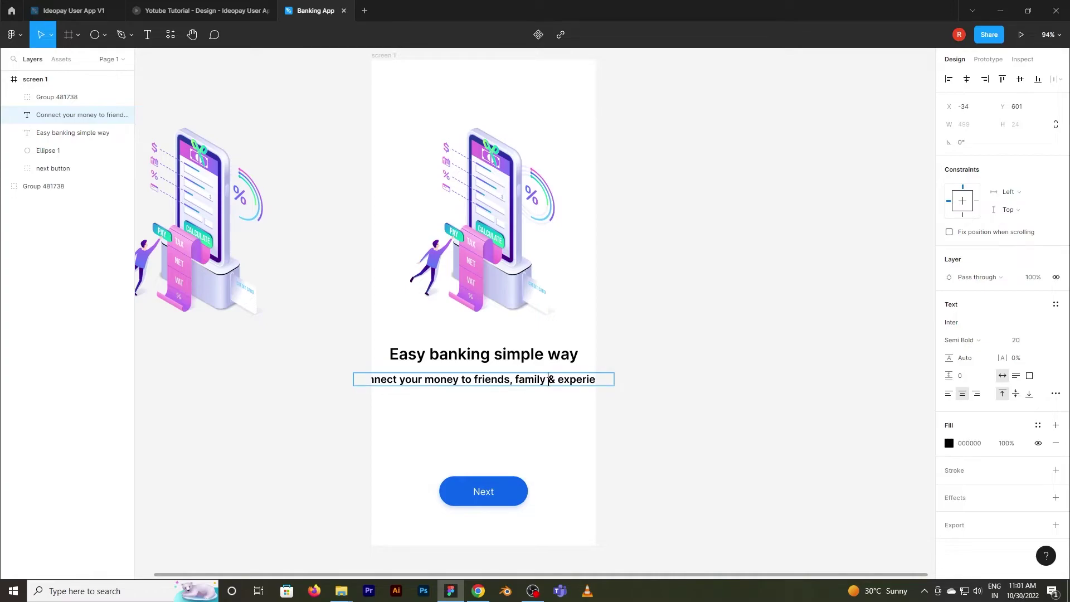
{"action": "left_click", "coordinate": [549, 380]}
{"action": "key", "text": "Return"}
{"action": "key", "text": "Escape"}
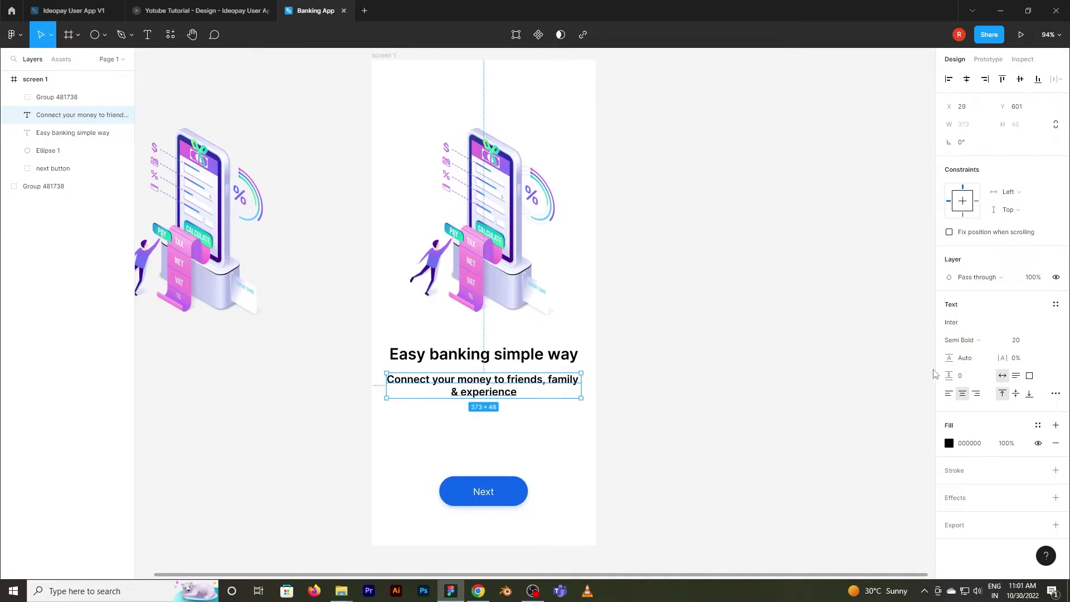
- Set the "Connect your money" subtitle to Medium weight with a font size of 18
{"action": "left_click", "coordinate": [973, 340]}
{"action": "left_click", "coordinate": [975, 328]}
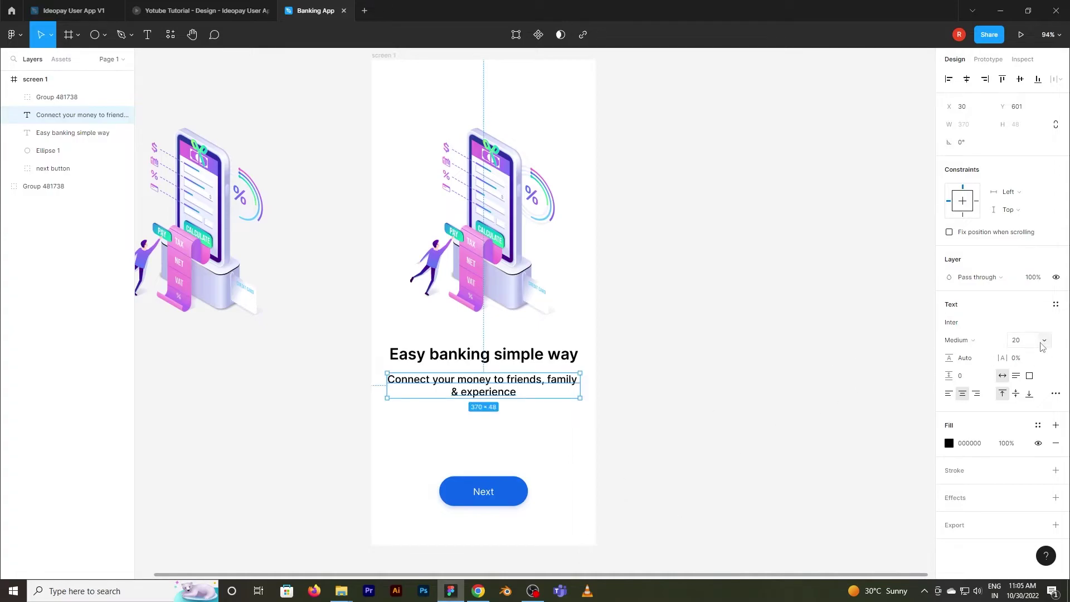
{"action": "left_click", "coordinate": [1041, 340]}
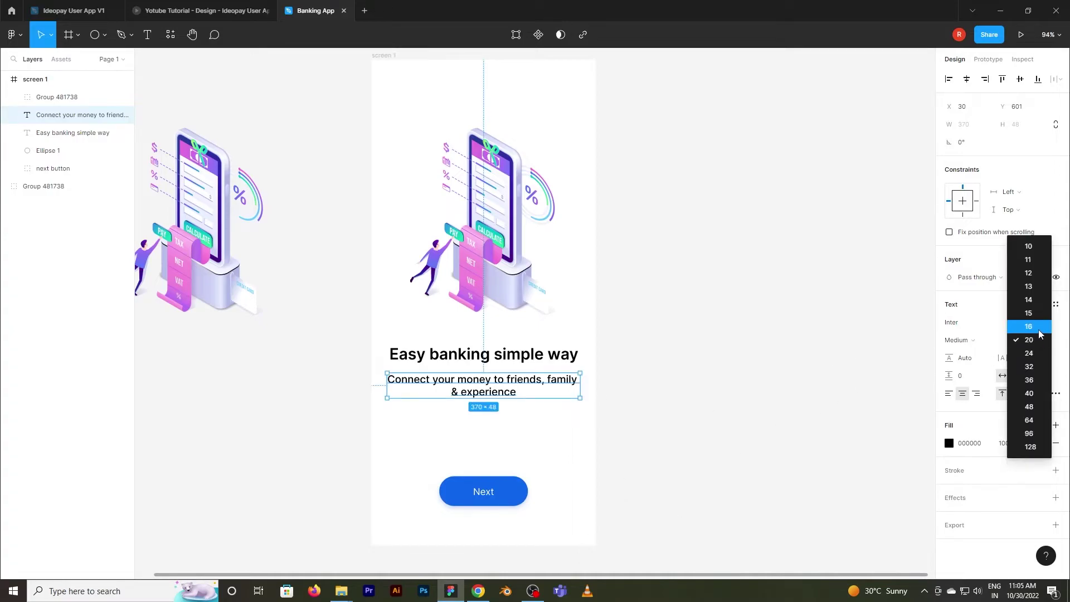
{"action": "left_click", "coordinate": [1040, 327]}
{"action": "left_click", "coordinate": [1021, 344]}
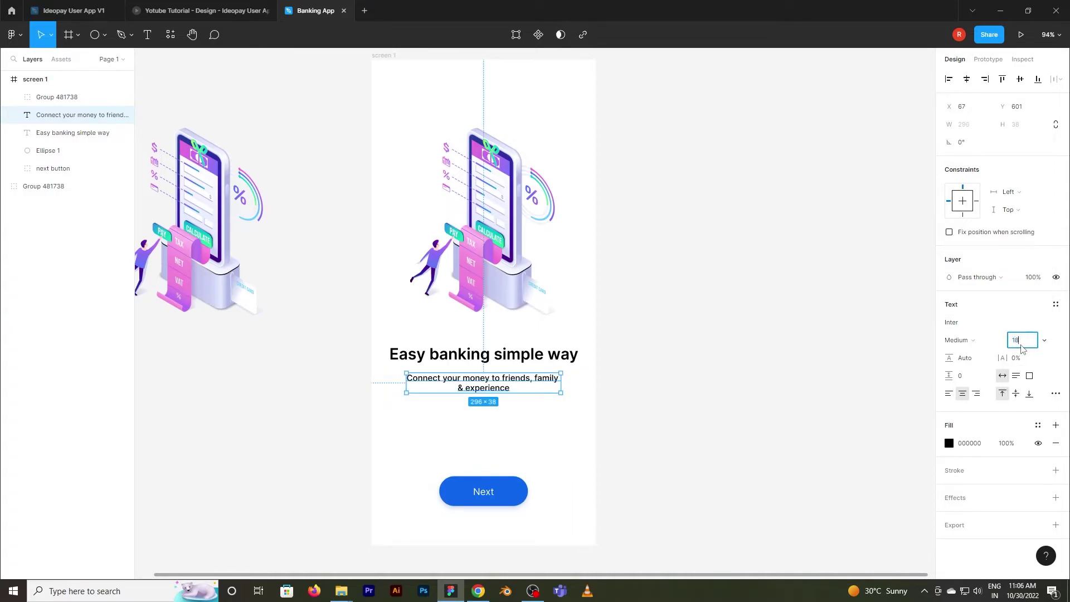
{"action": "key", "text": "Return"}
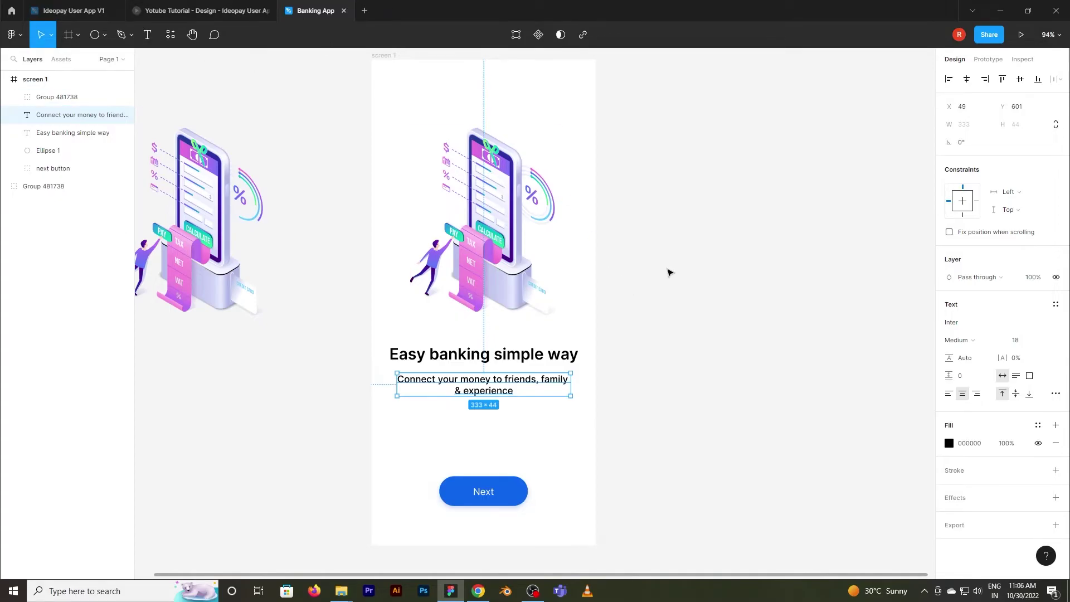
- Change the subtitle's weight to Regular, centre it horizontally in the frame, and move it up to Y 592
{"action": "scroll", "coordinate": [674, 301], "scroll_direction": "down", "scroll_amount": 1}
{"action": "left_click", "coordinate": [985, 342]}
{"action": "left_click", "coordinate": [970, 327]}
{"action": "left_click", "coordinate": [969, 79]}
{"action": "key", "text": "Up"}
{"action": "key", "text": "Up"}
{"action": "key", "text": "Up"}
{"action": "key", "text": "Up"}
{"action": "key", "text": "Up"}
{"action": "key", "text": "Up"}
{"action": "key", "text": "Up"}
{"action": "left_click", "coordinate": [727, 271]}
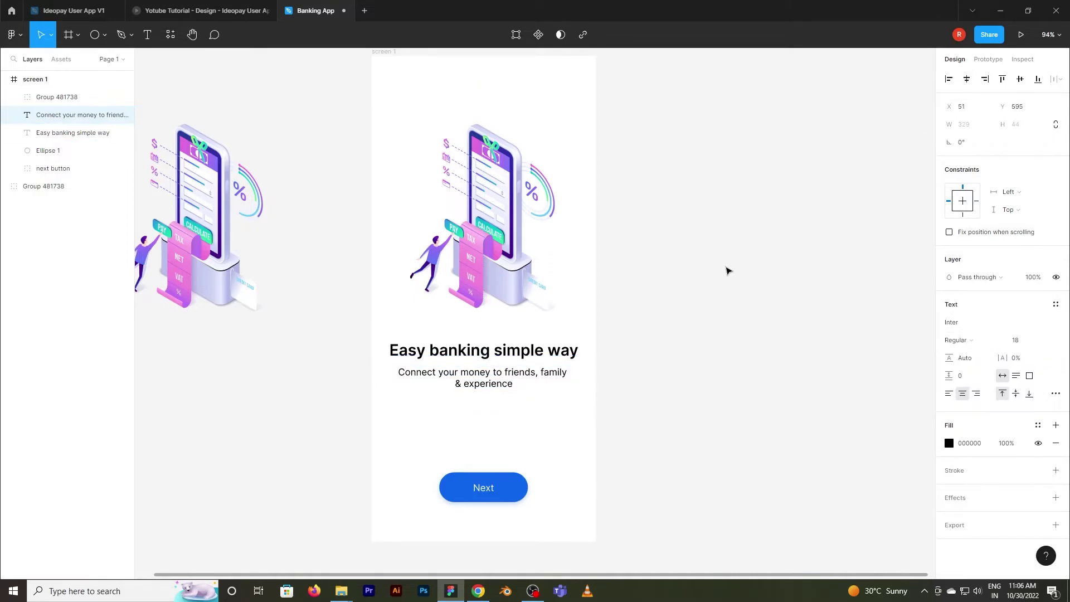
{"action": "key", "text": "Up"}
{"action": "key", "text": "Up"}
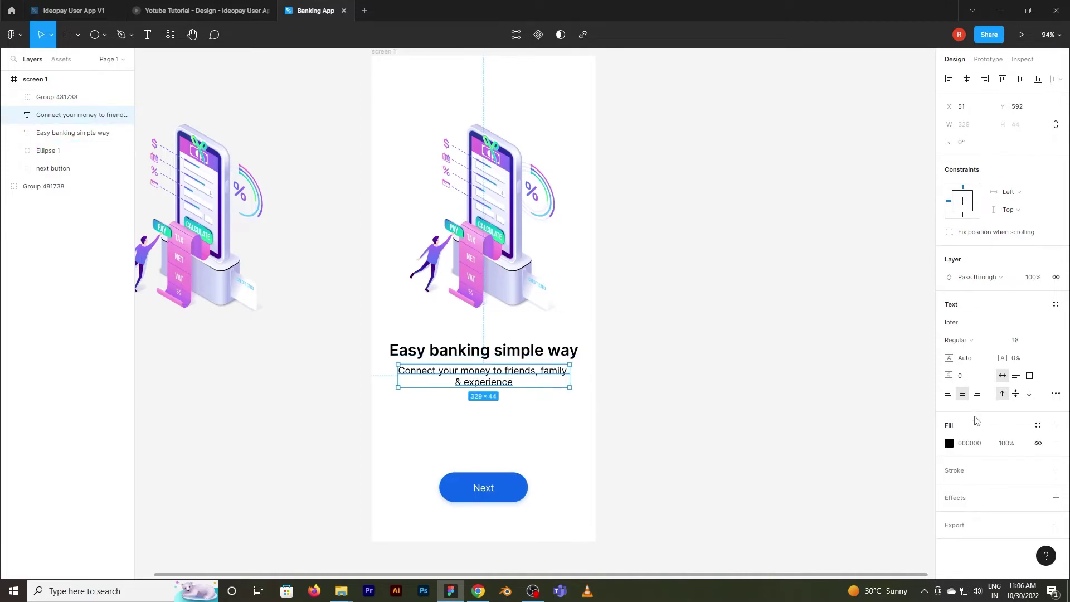
- Set the subtitle's fill to white (FFFFFF) with 0% opacity
{"action": "left_click", "coordinate": [949, 443]}
{"action": "left_click_drag", "start_coordinate": [805, 304], "coordinate": [764, 296]}
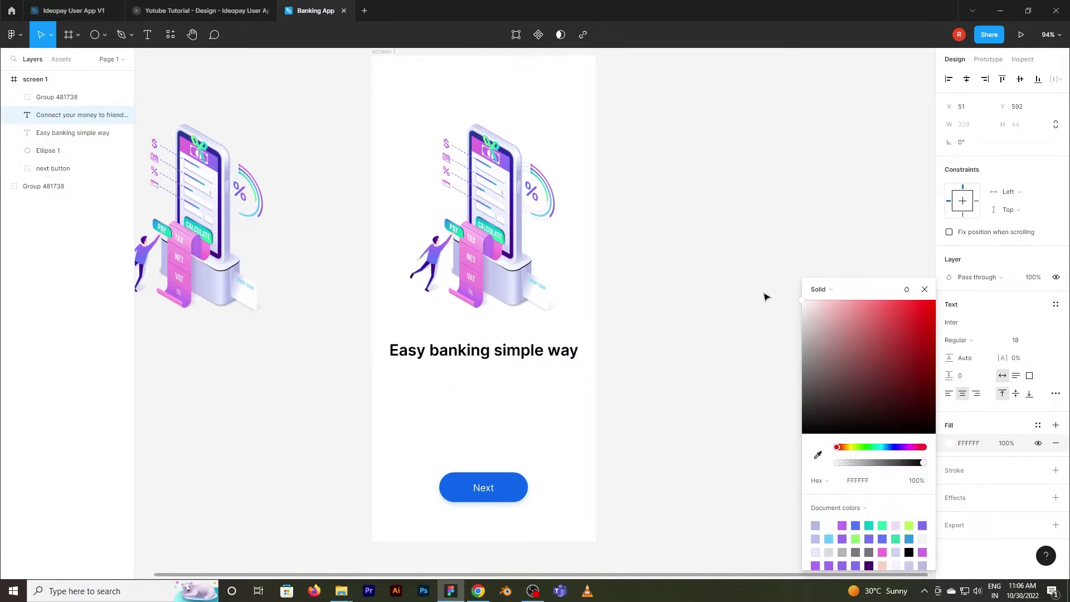
{"action": "left_click", "coordinate": [925, 290]}
{"action": "left_click", "coordinate": [1006, 443]}
{"action": "type", "text": "0"}
{"action": "key", "text": "Return"}
- Set the "Easy banking simple way" heading's fill to FFFFFF with 0% opacity and deselect it
{"action": "left_click", "coordinate": [524, 360]}
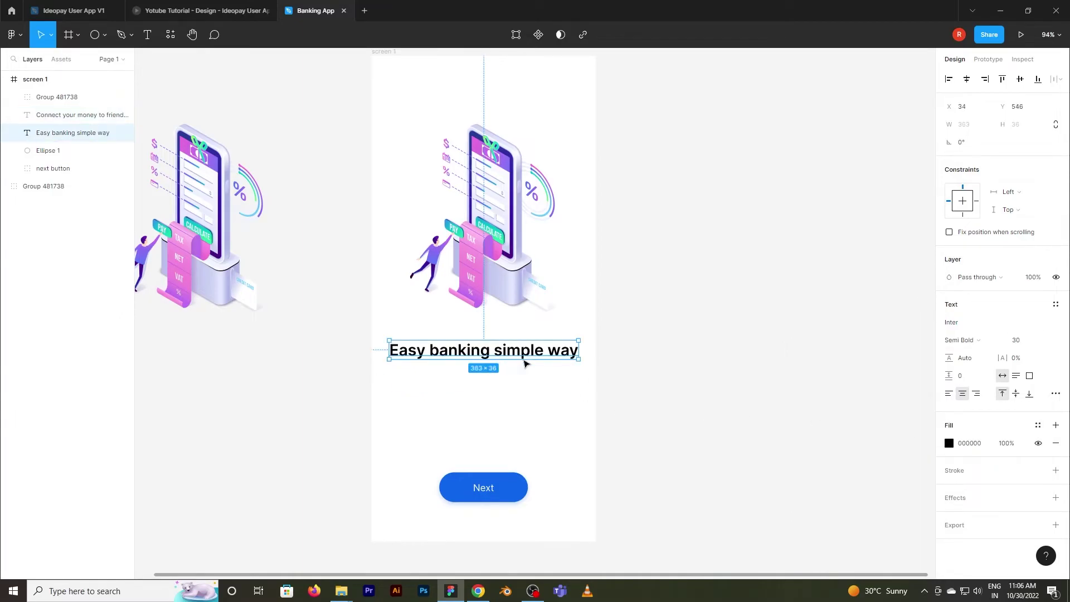
{"action": "left_click", "coordinate": [950, 443]}
{"action": "type", "text": "ffffff"}
{"action": "key", "text": "Return"}
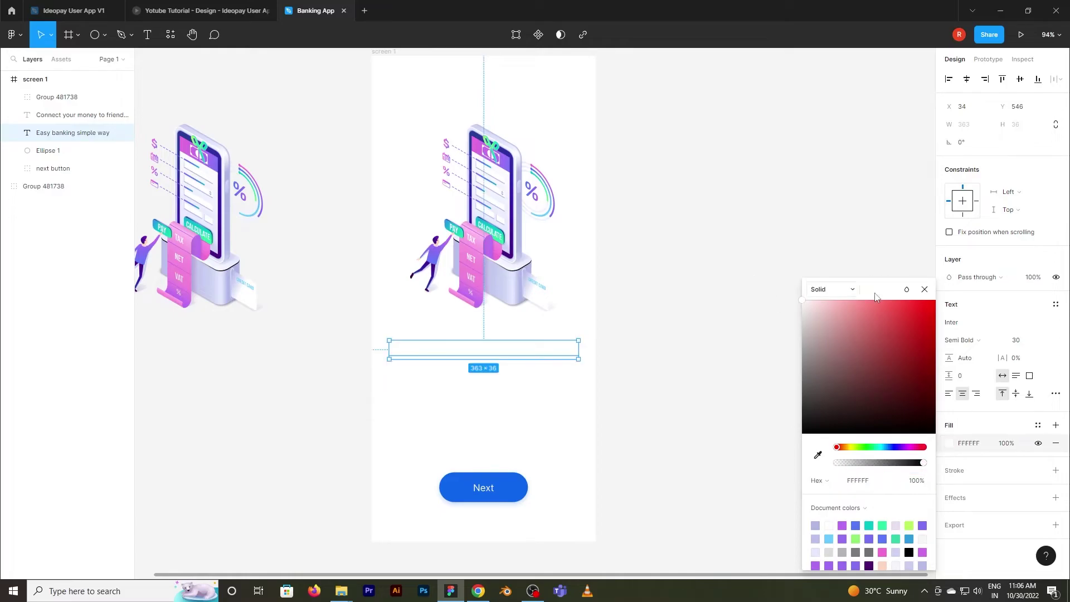
{"action": "left_click", "coordinate": [925, 291]}
{"action": "left_click", "coordinate": [1013, 446]}
{"action": "type", "text": "0"}
{"action": "key", "text": "Return"}
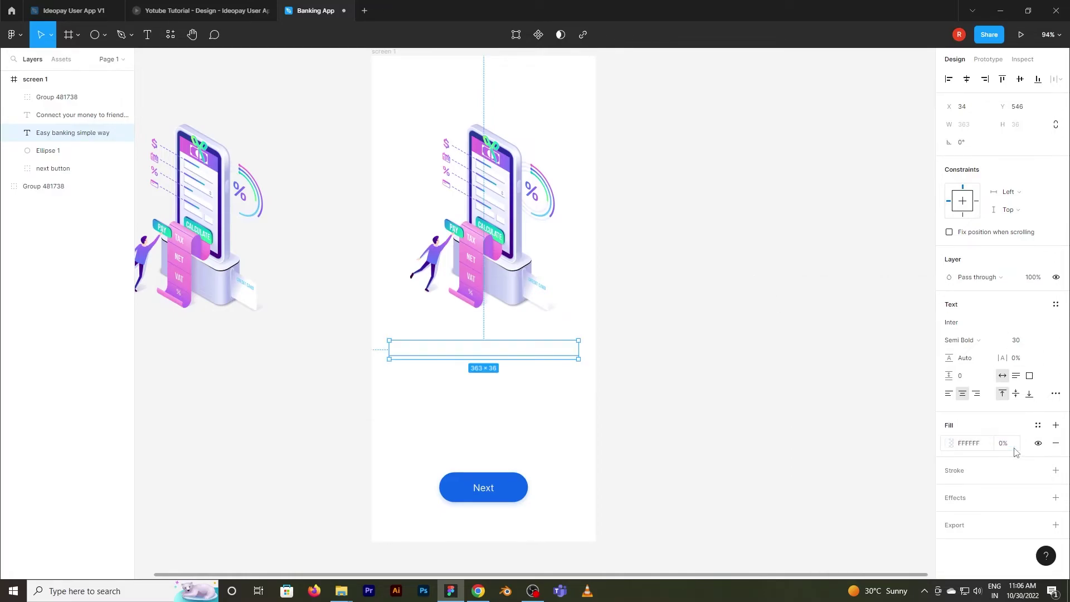
{"action": "left_click", "coordinate": [753, 248]}
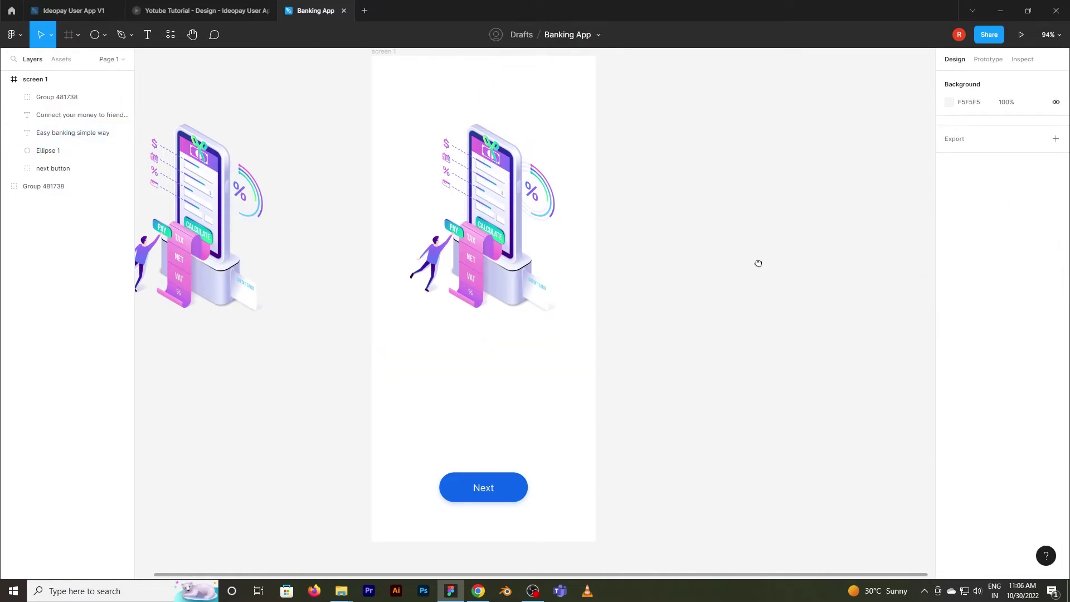
- Reorder the layers of screen 1 so the heading sits above the subtitle and Ellipse 1 lies below the next button
{"action": "left_click_drag", "start_coordinate": [759, 257], "coordinate": [759, 282]}
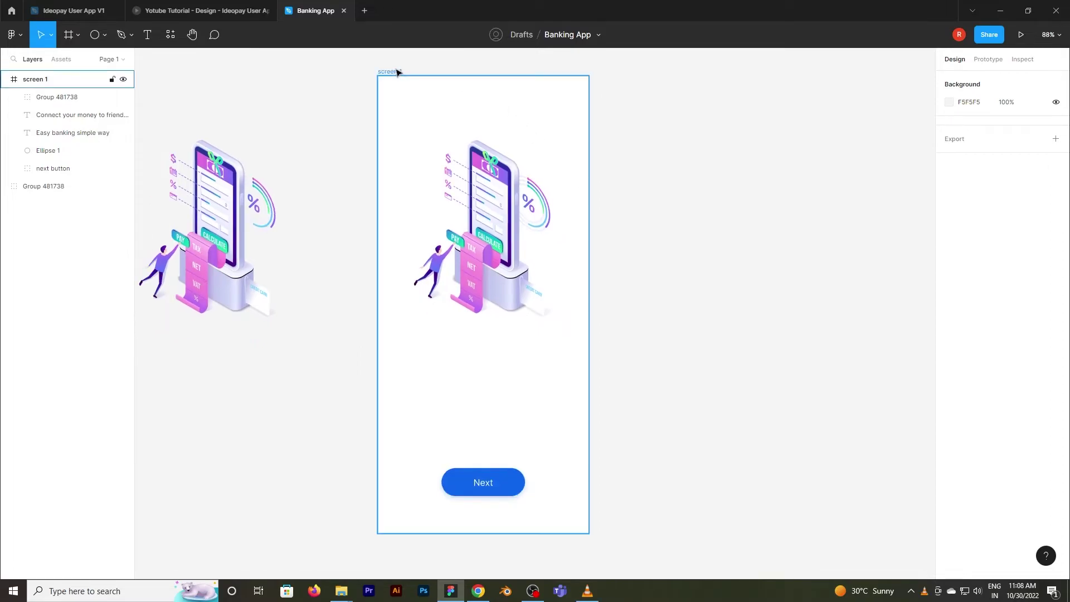
{"action": "left_click", "coordinate": [396, 71]}
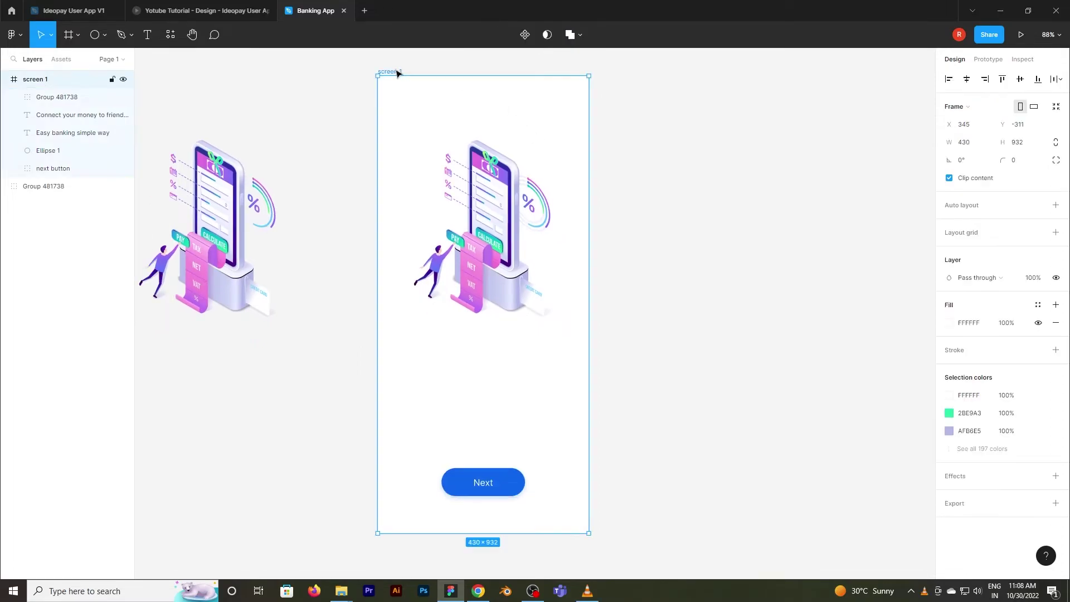
{"action": "left_click", "coordinate": [481, 187]}
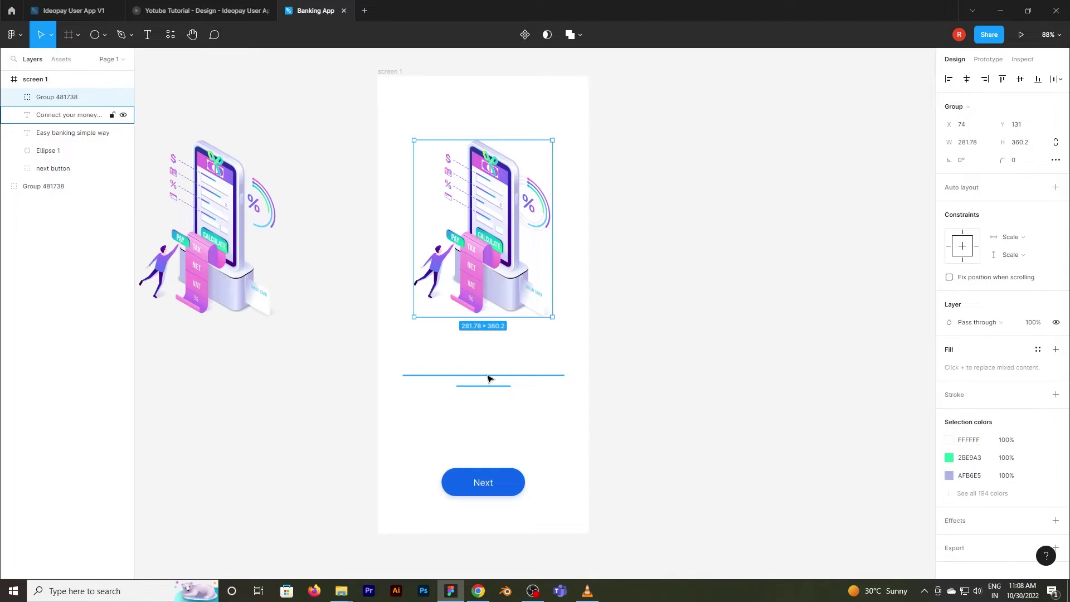
{"action": "left_click", "coordinate": [488, 379]}
{"action": "left_click", "coordinate": [72, 133]}
{"action": "left_click_drag", "start_coordinate": [73, 133], "coordinate": [68, 110]}
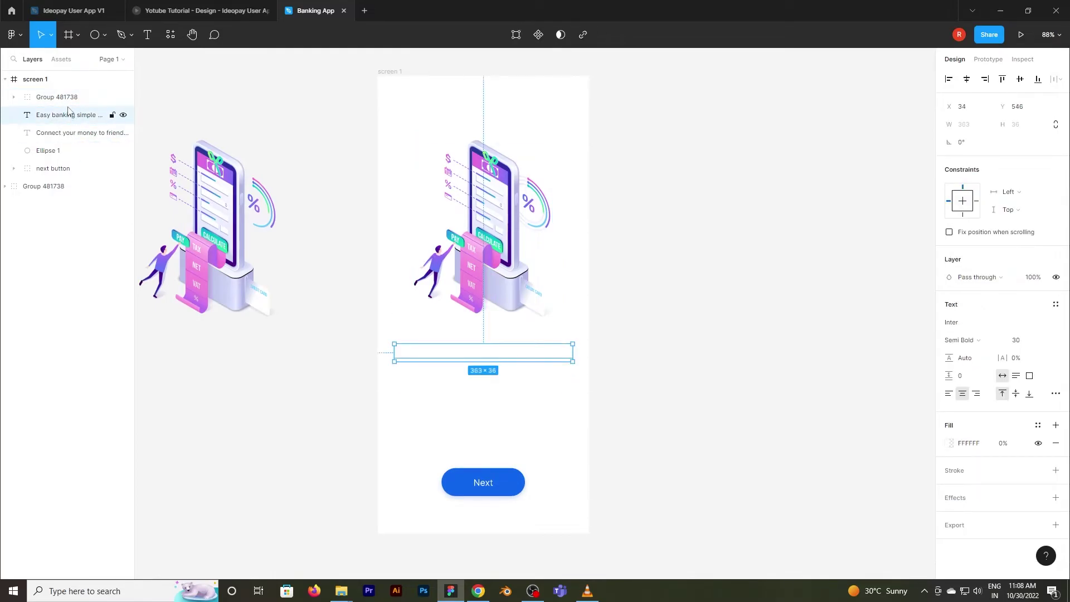
{"action": "left_click", "coordinate": [60, 151]}
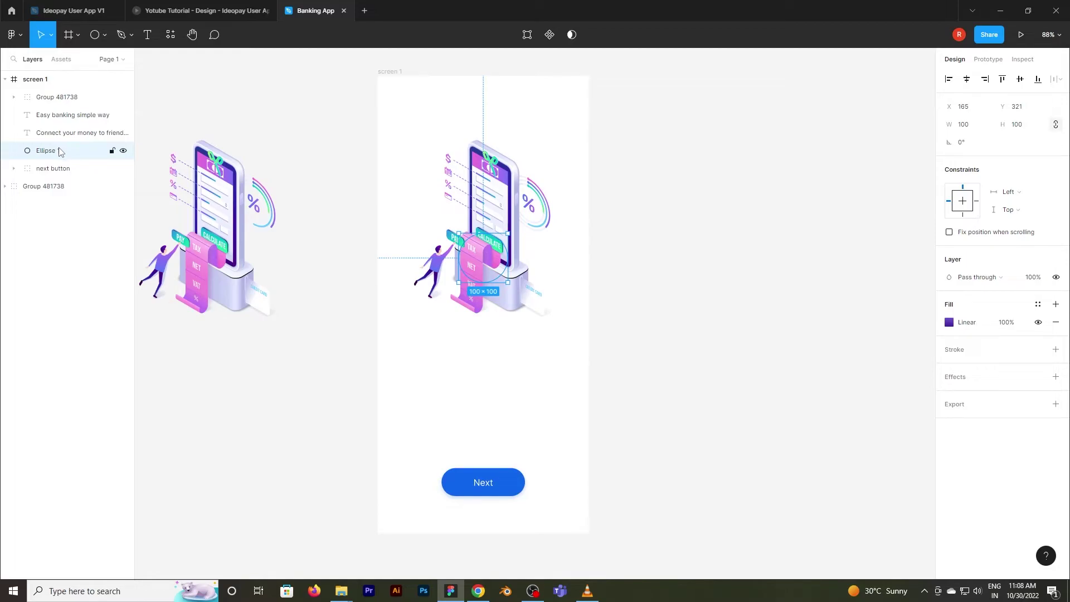
{"action": "left_click_drag", "start_coordinate": [60, 150], "coordinate": [60, 173]}
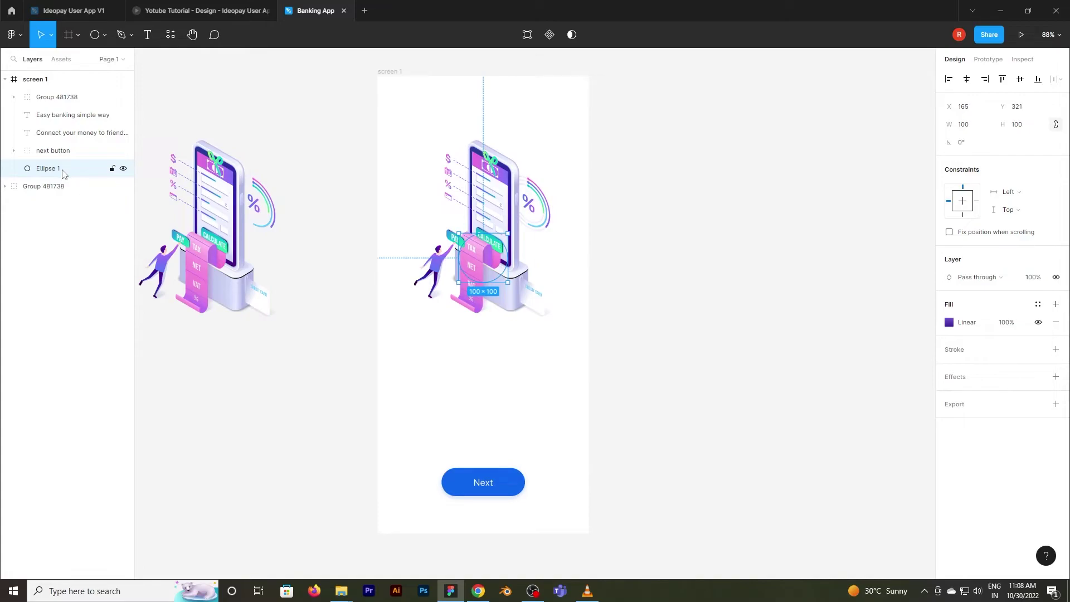
- Move the circle behind the illustration down to Y 344
{"action": "key", "text": "alt"}
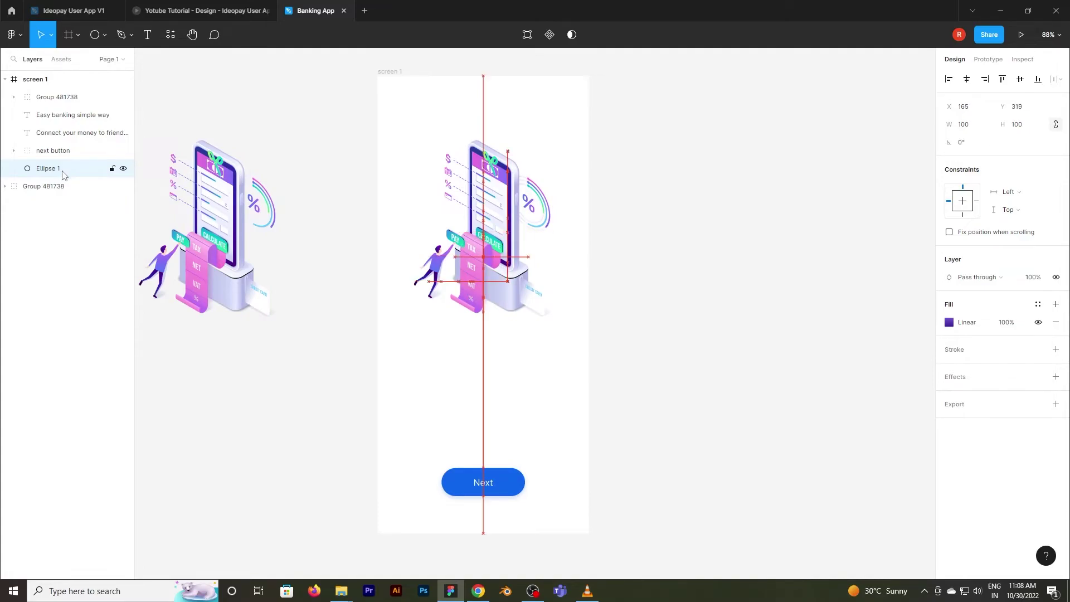
{"action": "key", "text": "shift+Down"}
{"action": "key", "text": "shift+Down"}
{"action": "key", "text": "Down"}
{"action": "key", "text": "Down"}
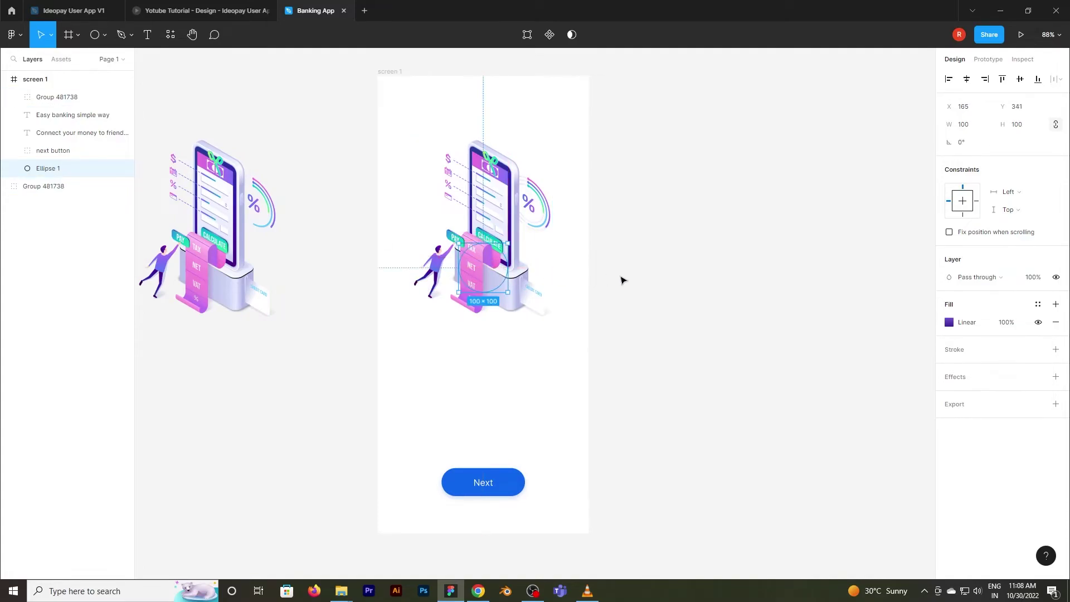
{"action": "key", "text": "Down"}
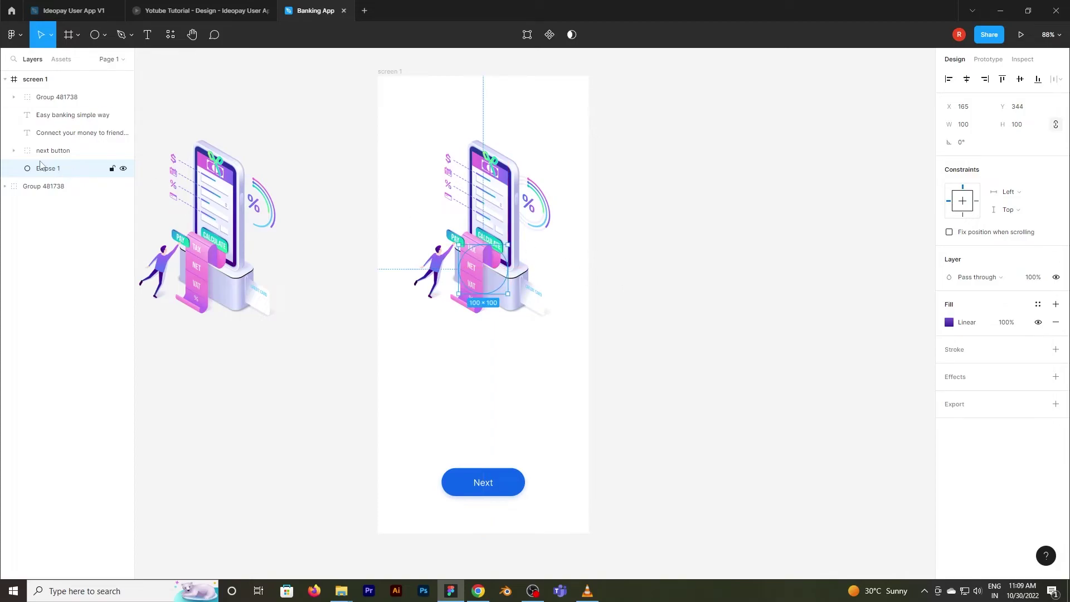
- Rename the Ellipse 1 layer as "bg"
{"action": "double_click", "coordinate": [48, 169]}
{"action": "type", "text": "bg"}
{"action": "key", "text": "Return"}
- Duplicate the screen 1 frame and place the copy to its right at X 957, level with the original
{"action": "scroll", "coordinate": [279, 205], "scroll_direction": "down", "scroll_amount": 5}
{"action": "scroll", "coordinate": [430, 181], "scroll_direction": "up", "scroll_amount": 1}
{"action": "scroll", "coordinate": [267, 235], "scroll_direction": "up", "scroll_amount": 1}
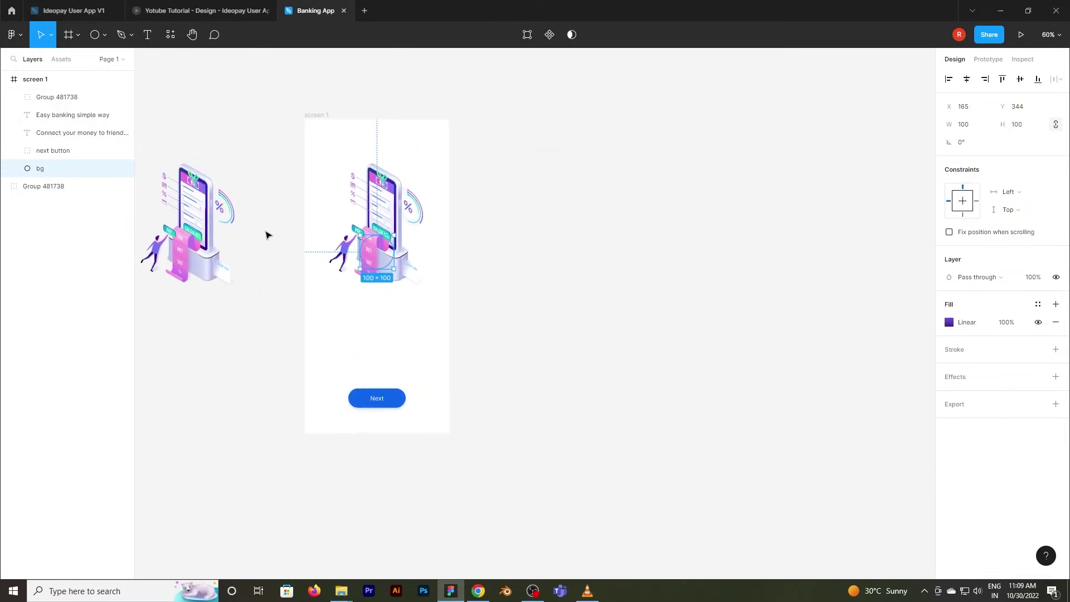
{"action": "left_click", "coordinate": [322, 119]}
{"action": "left_click_drag", "start_coordinate": [323, 119], "coordinate": [525, 136]}
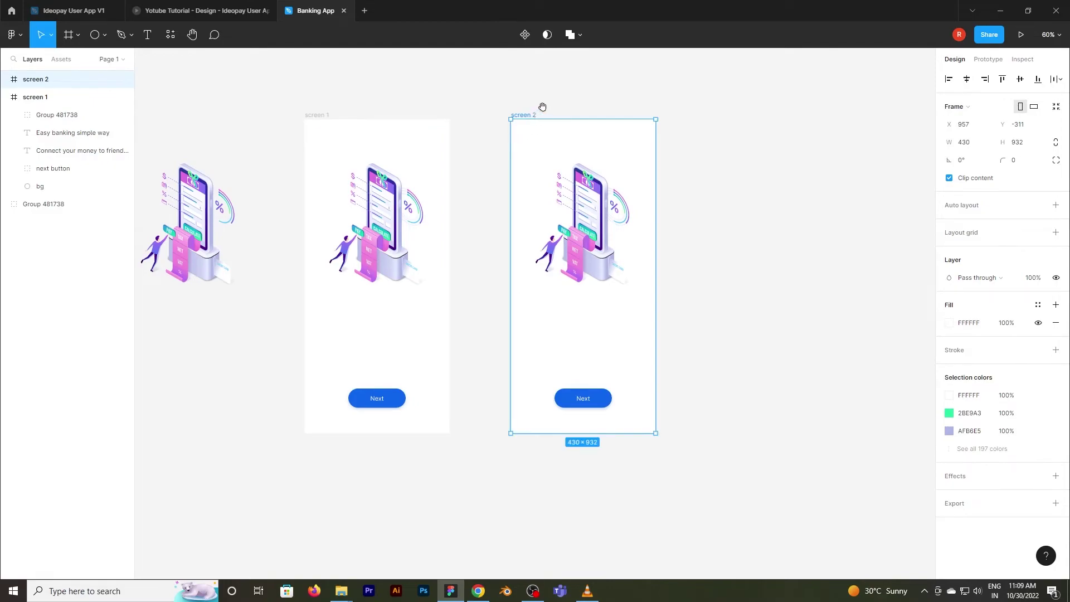
- Move the illustration group in screen 2 up to Y 101
{"action": "left_click", "coordinate": [608, 215]}
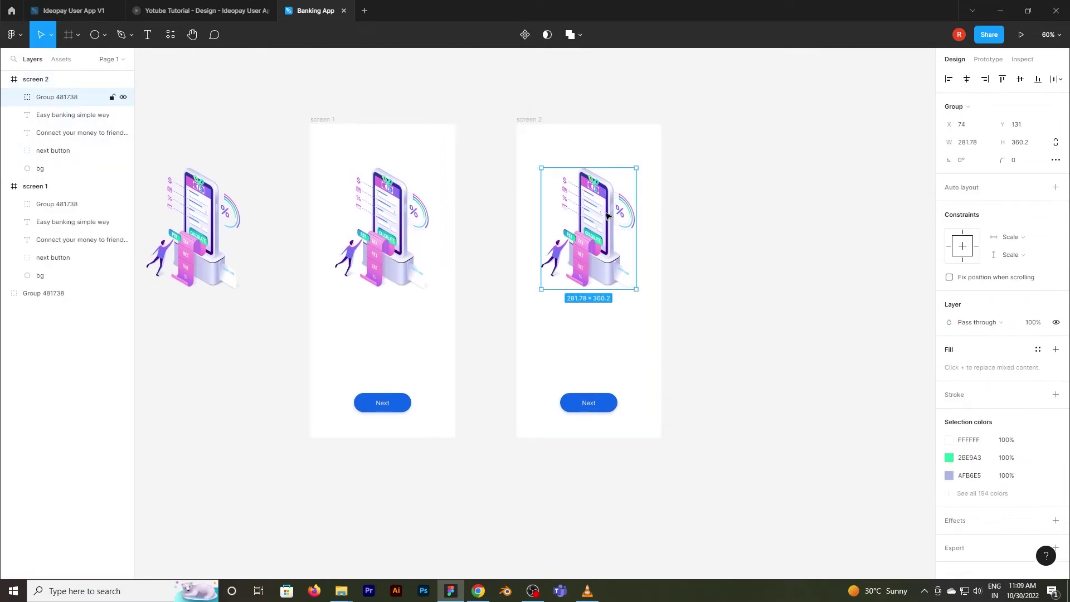
{"action": "key", "text": "shift+Up"}
{"action": "key", "text": "shift+Up"}
{"action": "key", "text": "shift+Up"}
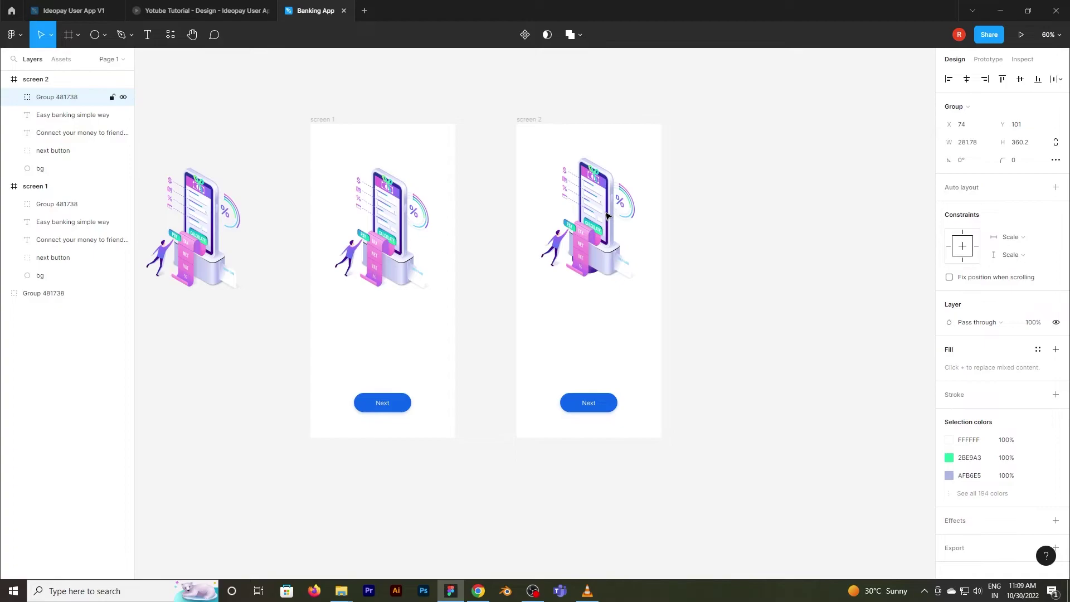
- Enlarge the bg circle in screen 2 from its centre to about 1178 × 1178 so it covers the whole frame
{"action": "left_click", "coordinate": [40, 168]}
{"action": "left_click_drag", "start_coordinate": [607, 273], "coordinate": [722, 456]}
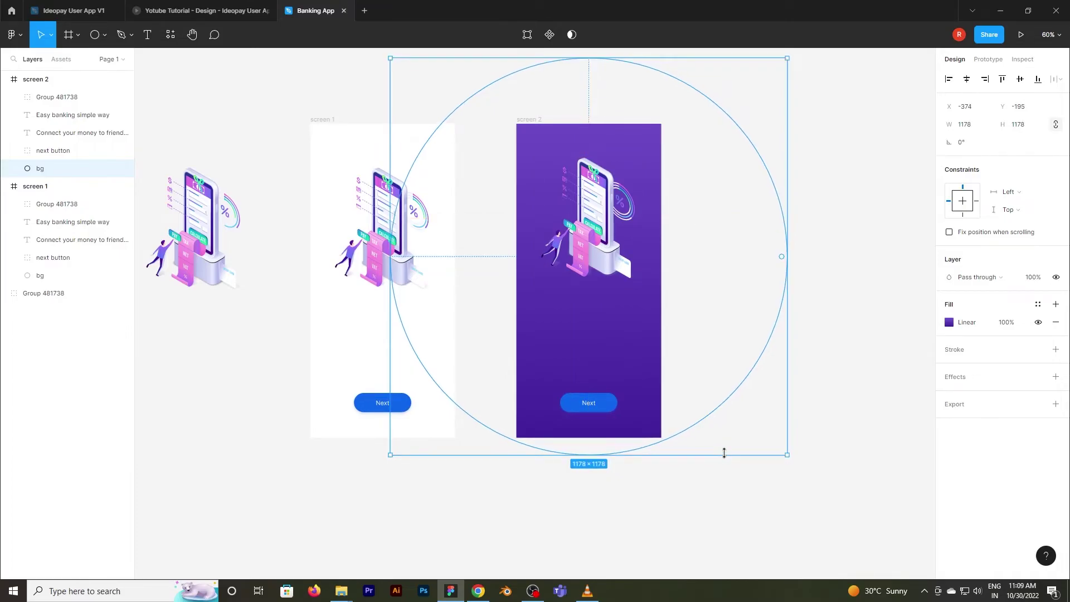
- Set the fill opacity of the subtitle and the heading text in screen 2 to 100%
{"action": "left_click", "coordinate": [61, 139]}
{"action": "left_click", "coordinate": [1014, 446]}
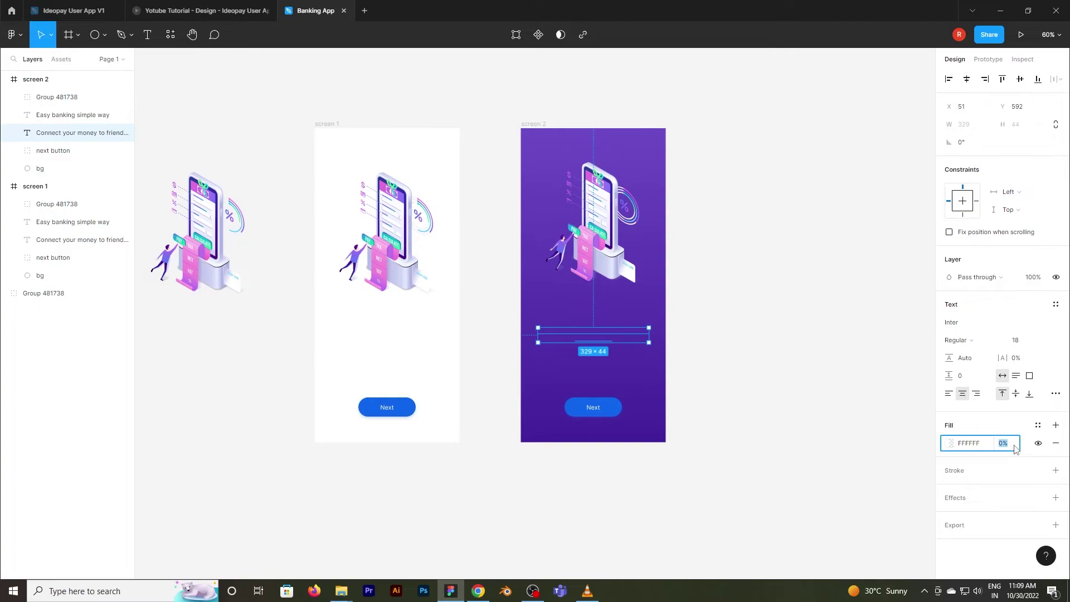
{"action": "key", "text": "Return"}
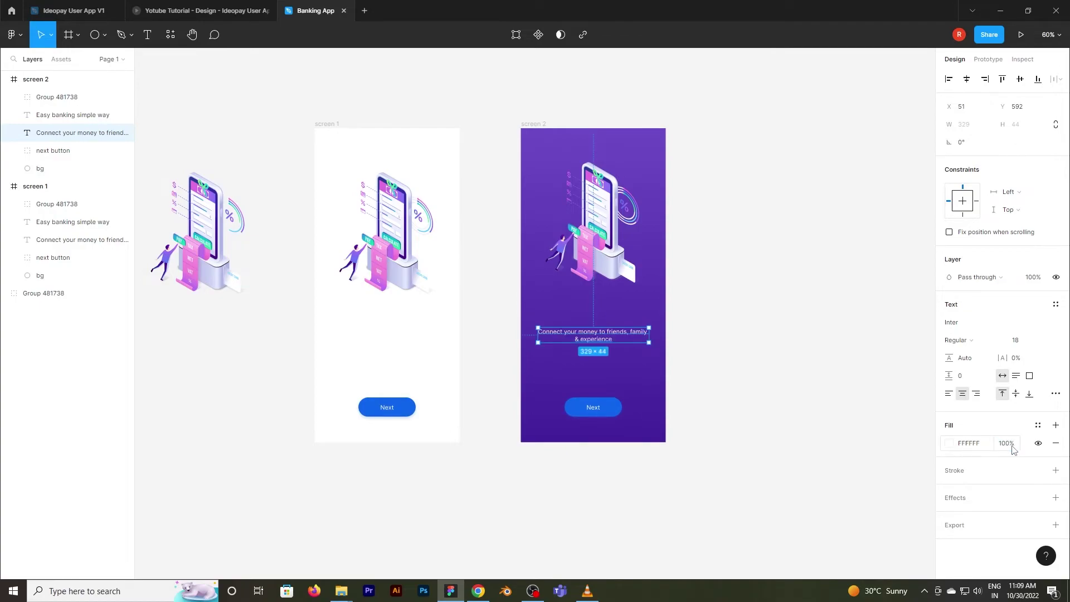
{"action": "left_click", "coordinate": [70, 115]}
{"action": "left_click", "coordinate": [1005, 444]}
{"action": "type", "text": "100"}
{"action": "key", "text": "Return"}
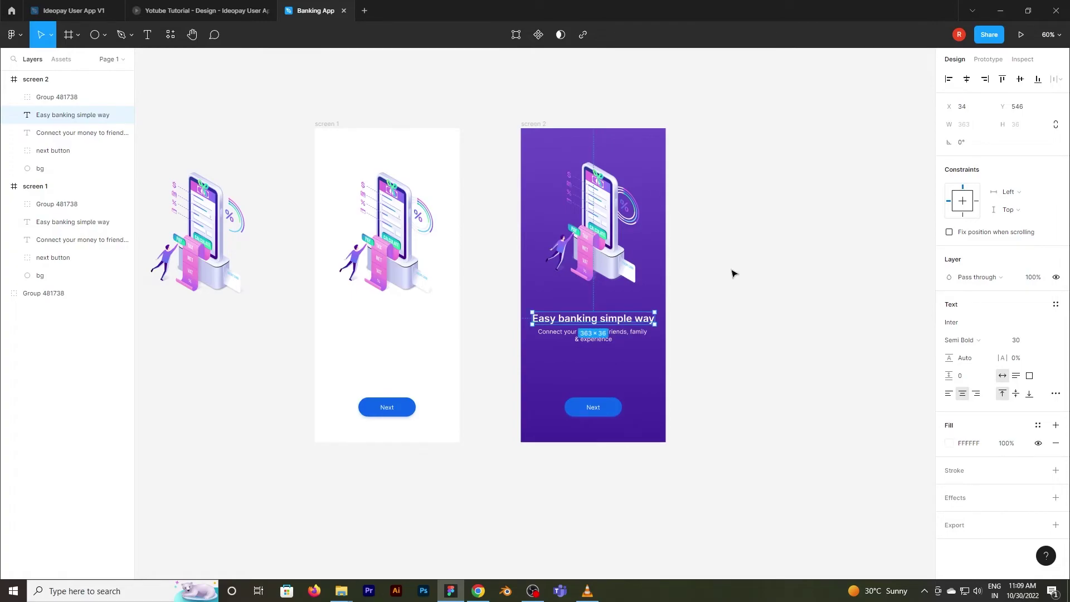
{"action": "left_click", "coordinate": [769, 260]}
- Link the Next button in screen 1 to screen 2 with an on-click prototype connection
{"action": "scroll", "coordinate": [758, 239], "scroll_direction": "left", "scroll_amount": 1}
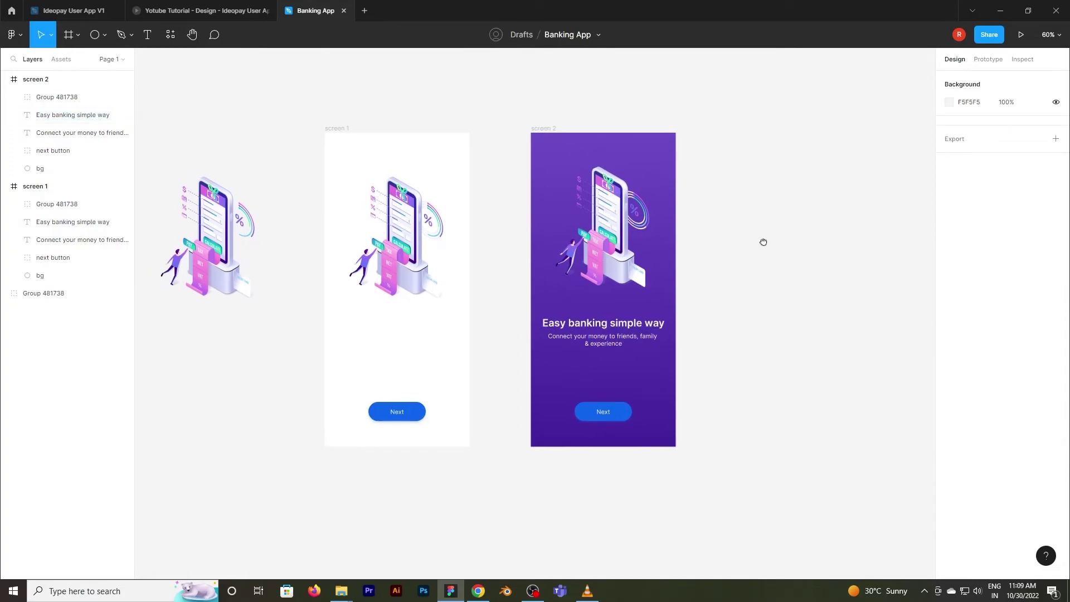
{"action": "scroll", "coordinate": [480, 303], "scroll_direction": "up", "scroll_amount": 3, "text": "ctrl"}
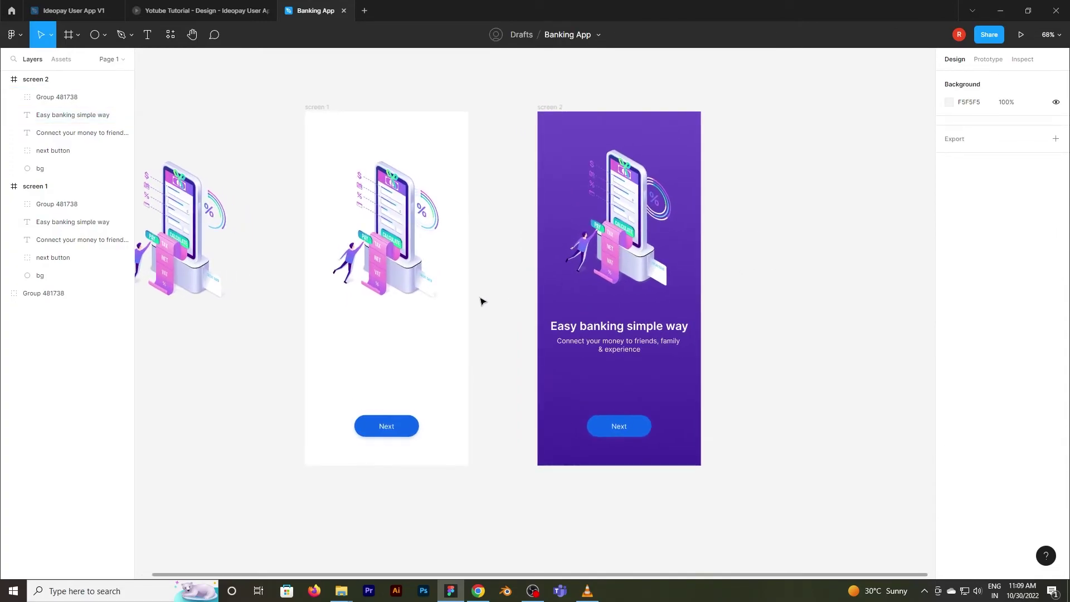
{"action": "left_click", "coordinate": [399, 223]}
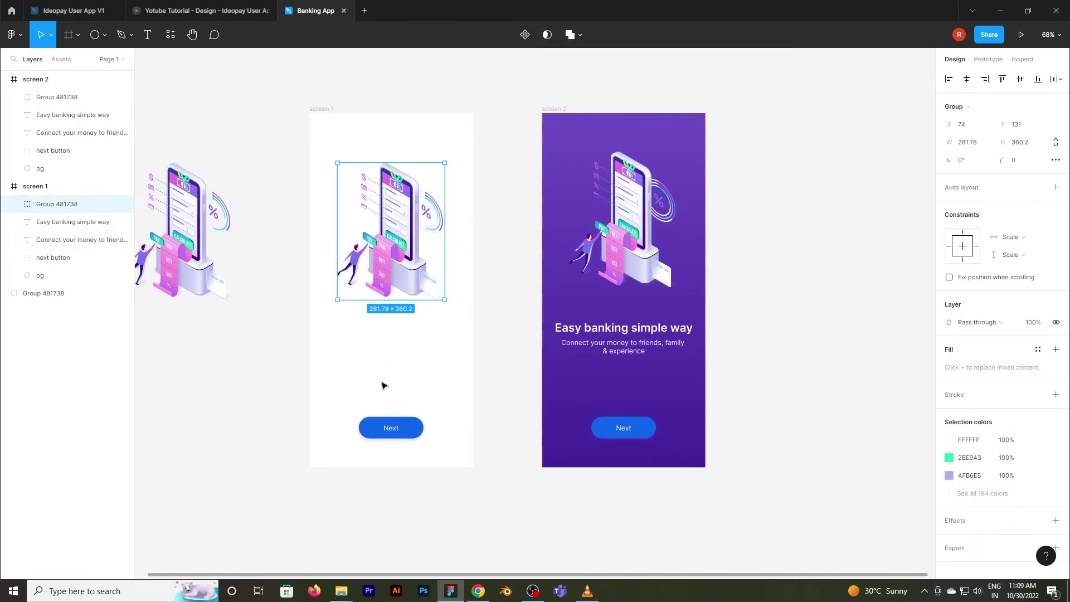
{"action": "left_click", "coordinate": [397, 436]}
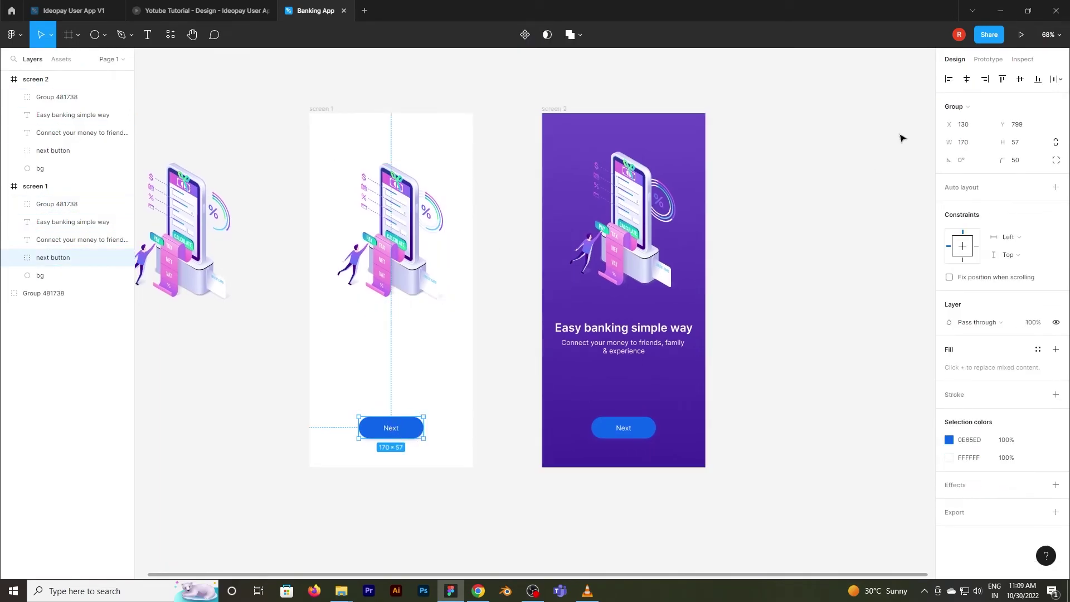
{"action": "left_click", "coordinate": [988, 59]}
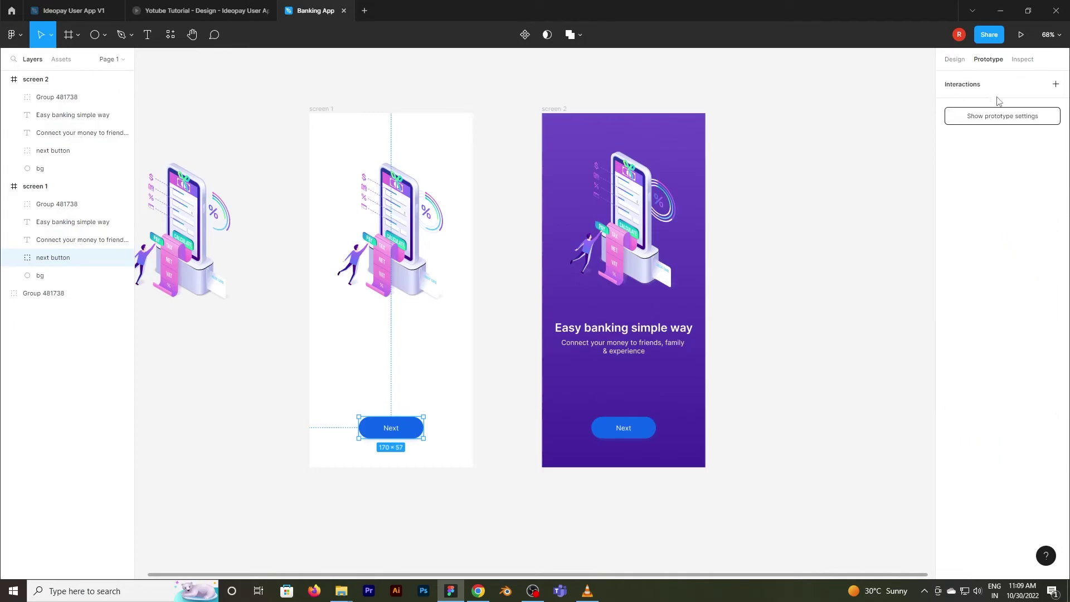
{"action": "left_click_drag", "start_coordinate": [423, 429], "coordinate": [548, 301]}
- Set the connection's animation to Smart animate with Ease in and out easing and a duration of 1600 ms
{"action": "left_click", "coordinate": [859, 267]}
{"action": "left_click", "coordinate": [862, 290]}
{"action": "left_click", "coordinate": [861, 287]}
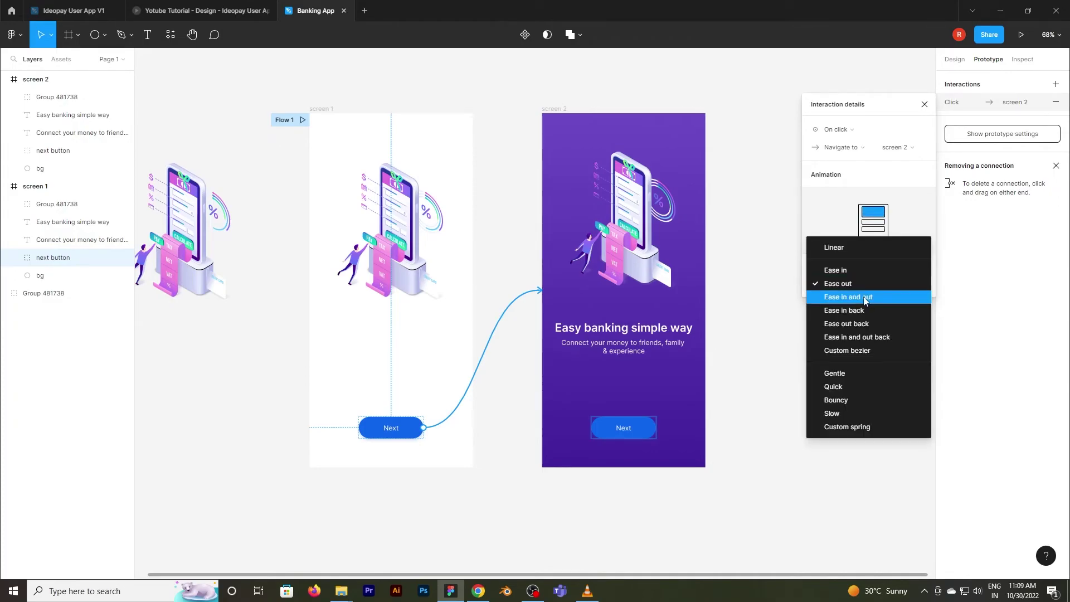
{"action": "left_click", "coordinate": [864, 296]}
{"action": "left_click", "coordinate": [896, 284]}
{"action": "type", "text": "1600"}
{"action": "key", "text": "Return"}
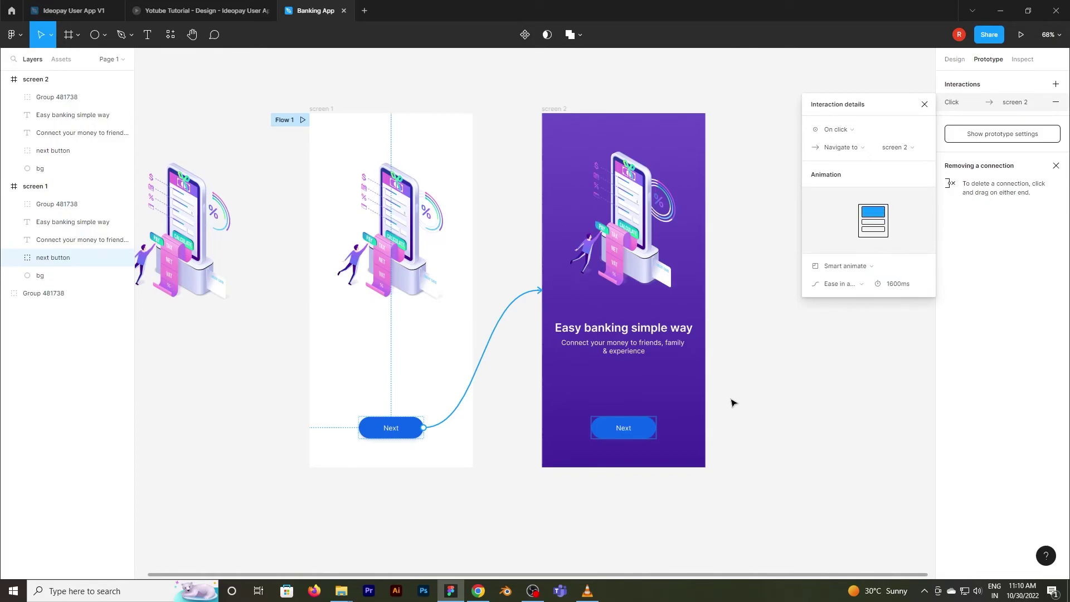
- Preview the Flow 1 transition from screen 1 to screen 2 and return to the Banking App design file
{"action": "left_click", "coordinate": [655, 431]}
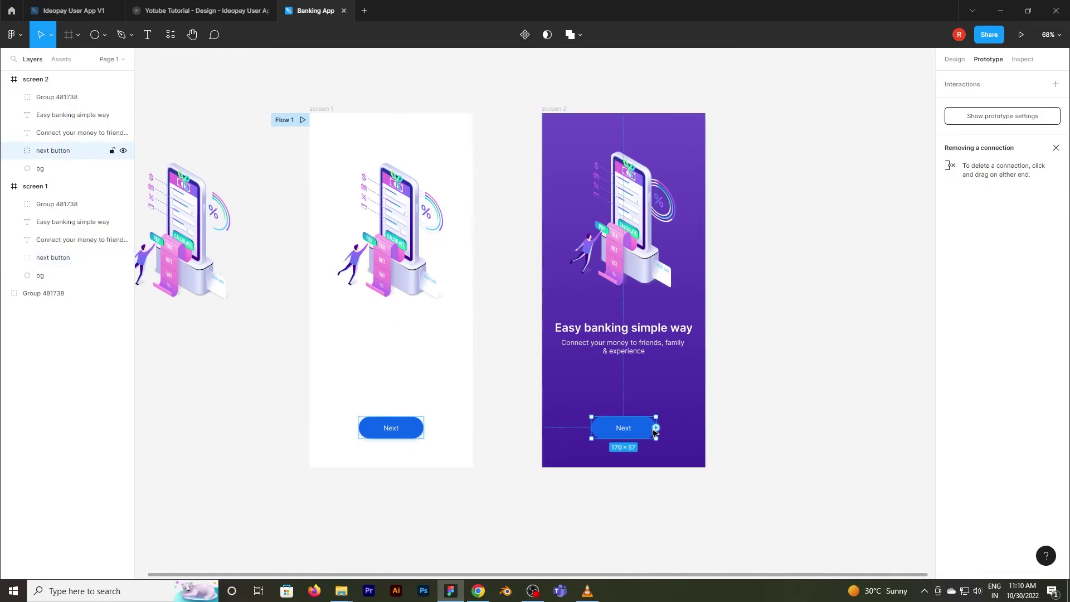
{"action": "left_click", "coordinate": [302, 118]}
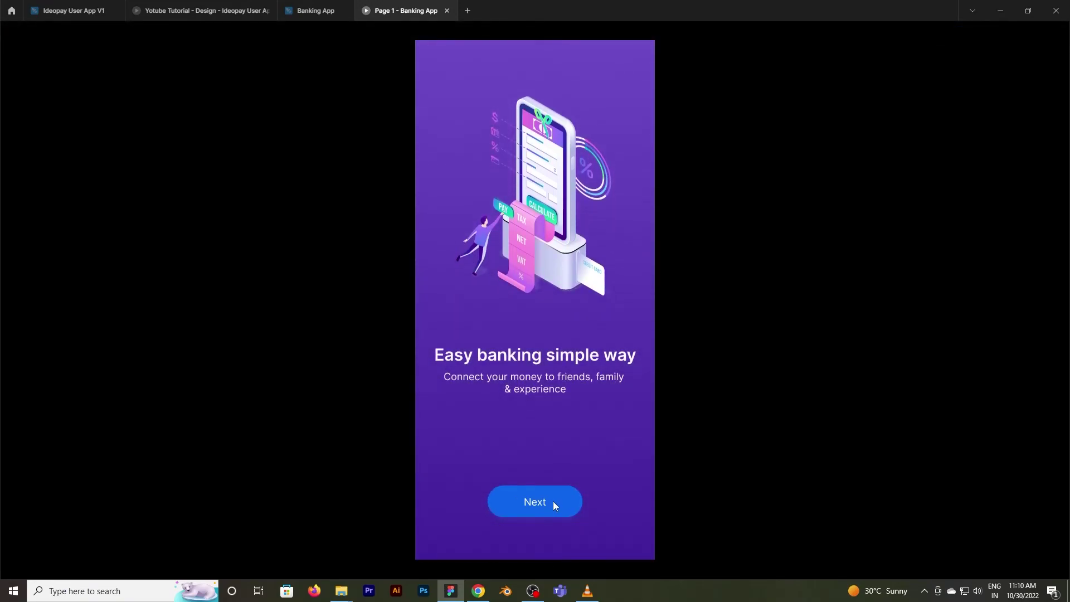
{"action": "left_click", "coordinate": [316, 11]}
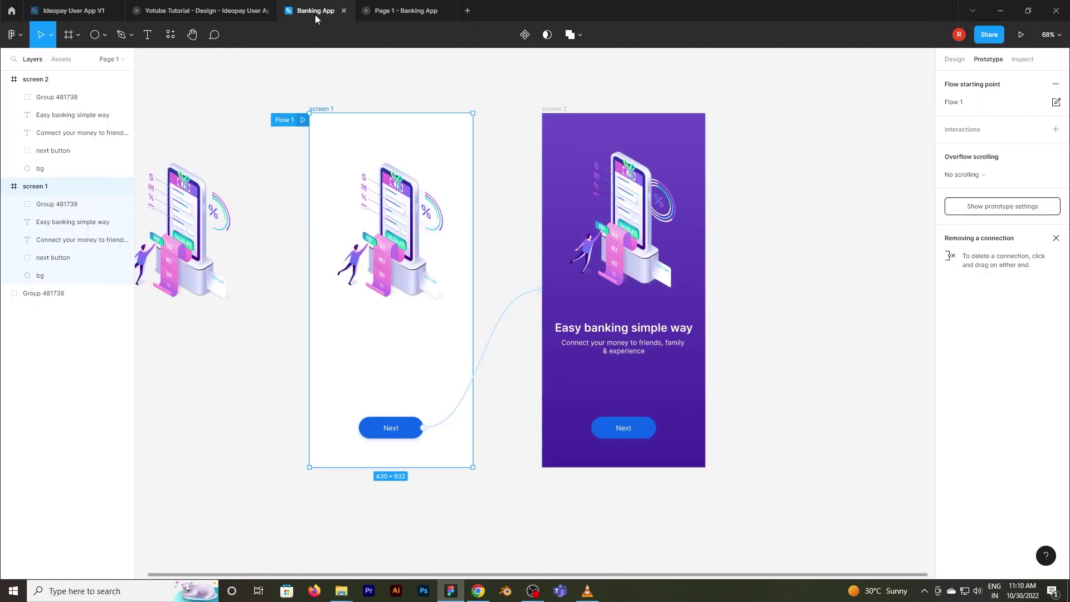
- Nudge the illustration group in screen 2 up by 4 px
{"action": "left_click", "coordinate": [640, 247]}
{"action": "key", "text": "Up"}
{"action": "key", "text": "Up"}
{"action": "key", "text": "Up"}
{"action": "key", "text": "Up"}
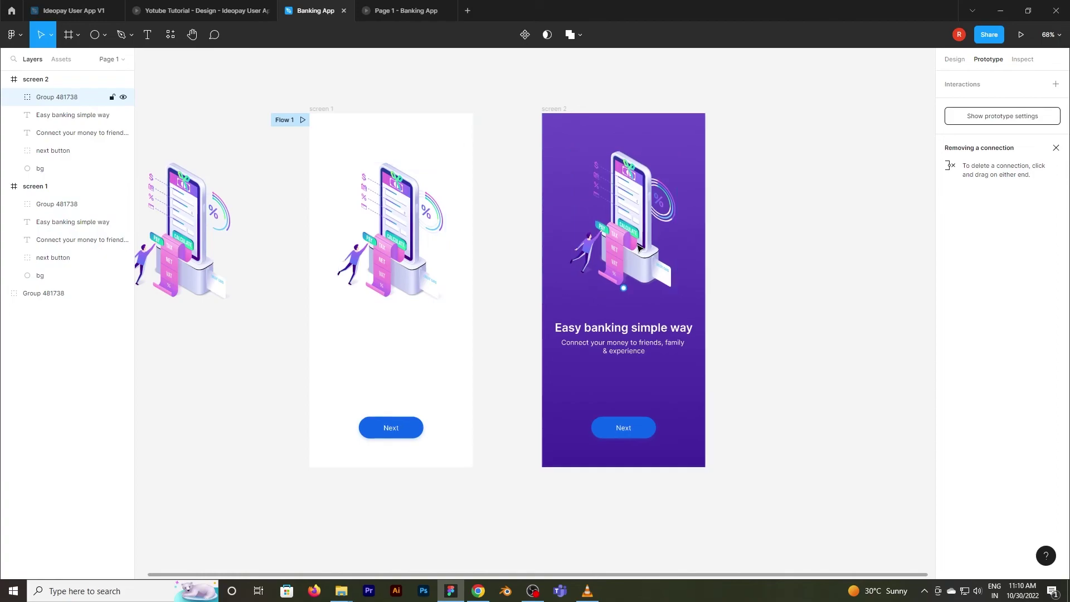
- Replace the button label text in screen 2 with "Go Back"
{"action": "double_click", "coordinate": [623, 428]}
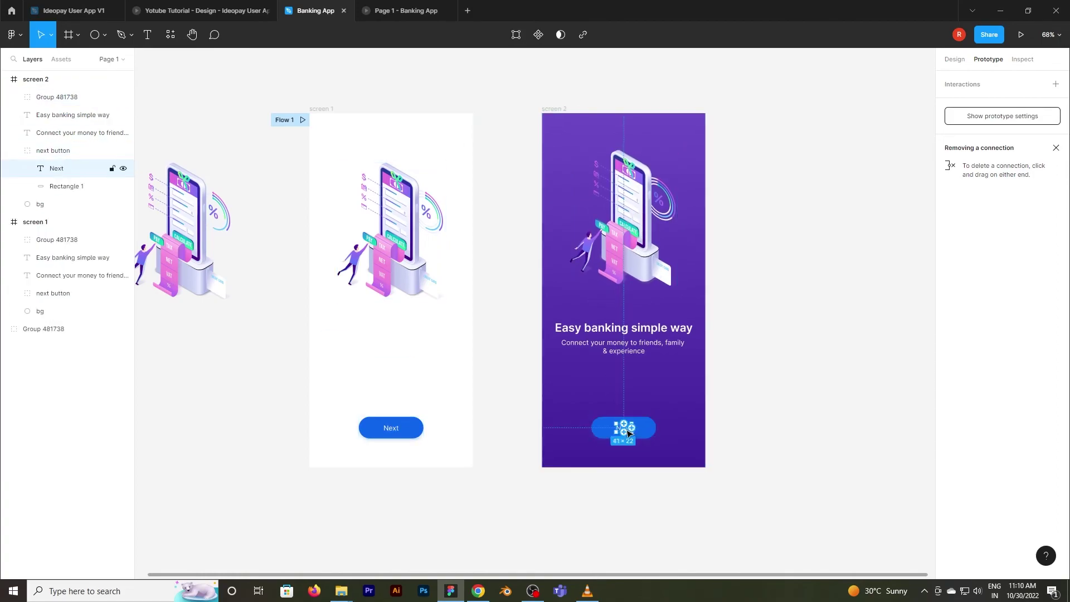
{"action": "left_click", "coordinate": [955, 59]}
{"action": "double_click", "coordinate": [624, 428]}
{"action": "type", "text": "Go Back"}
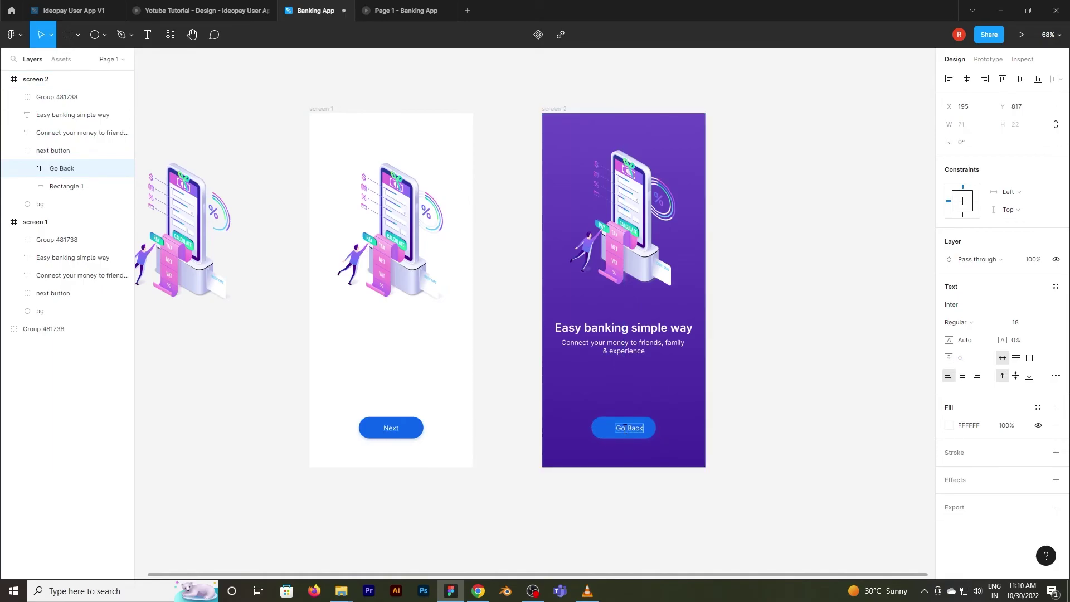
- Center-align the Go Back text and centre it horizontally on the button's rectangle
{"action": "left_click", "coordinate": [959, 380]}
{"action": "scroll", "coordinate": [779, 459], "scroll_direction": "up", "scroll_amount": 2}
{"action": "left_click", "coordinate": [583, 426], "text": "shift"}
{"action": "left_click", "coordinate": [967, 79]}
- Link the Go Back button's rectangle in screen 2 to screen 1 with an on-click prototype connection
{"action": "left_click_drag", "start_coordinate": [819, 155], "coordinate": [835, 162]}
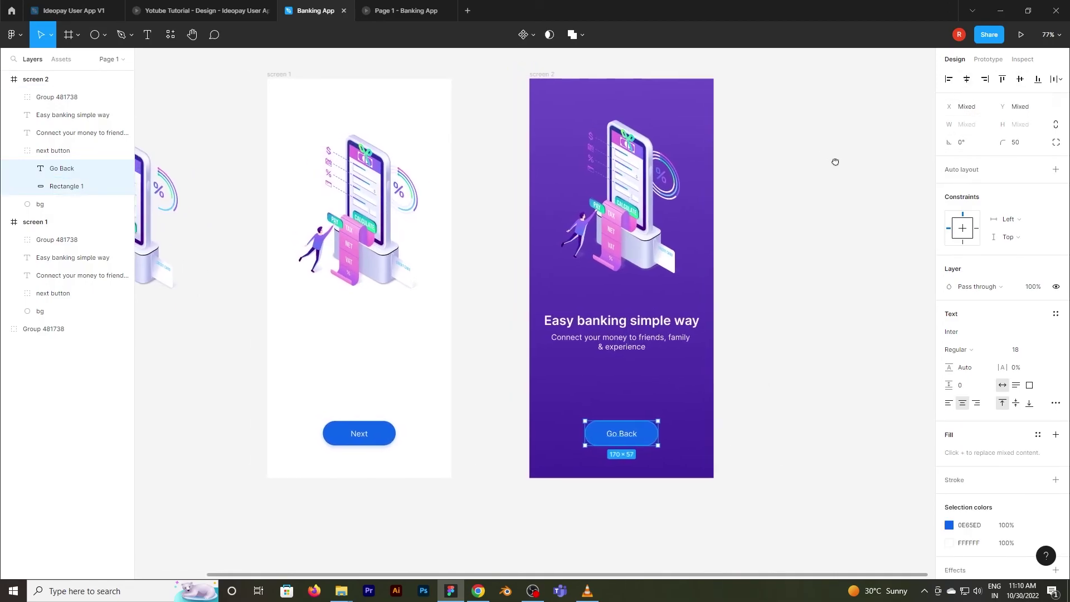
{"action": "left_click", "coordinate": [988, 59]}
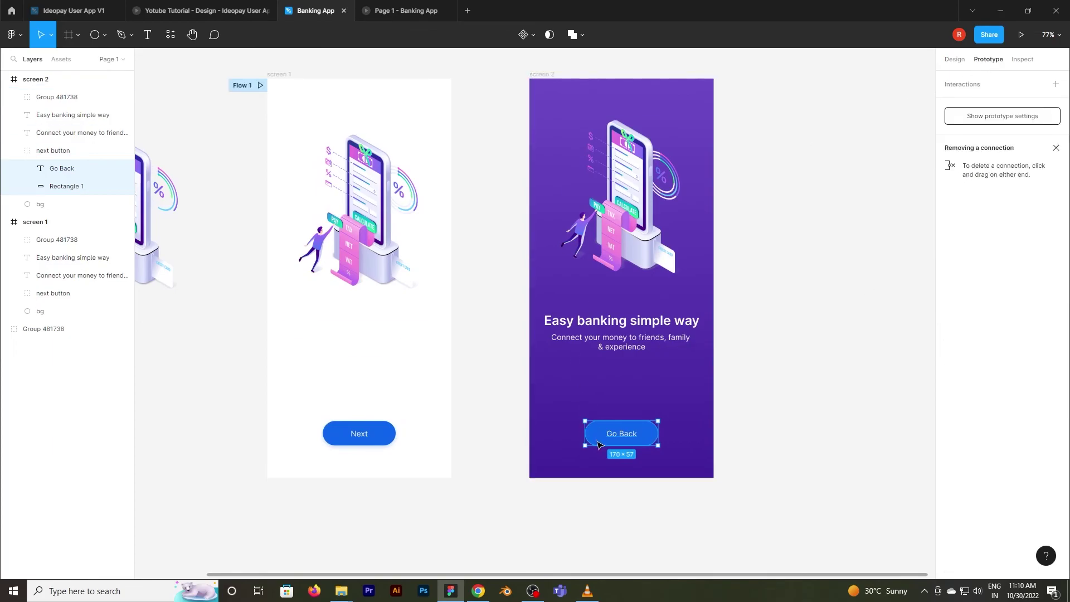
{"action": "left_click_drag", "start_coordinate": [585, 433], "coordinate": [435, 350]}
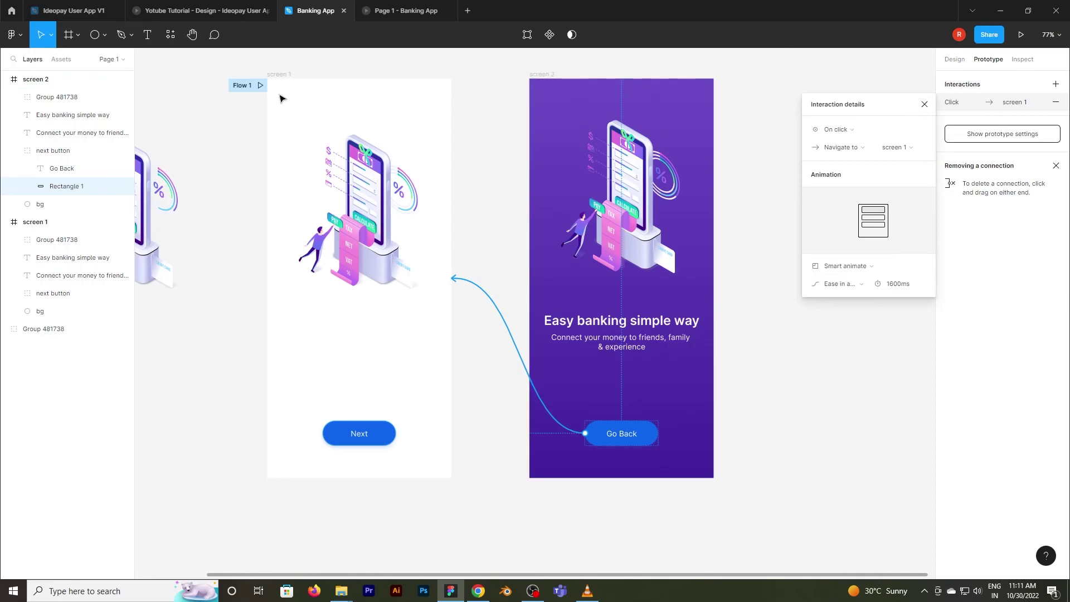
- Preview Flow 1 and test the Next and Go Back buttons twice, switching between both screens
{"action": "left_click", "coordinate": [260, 86]}
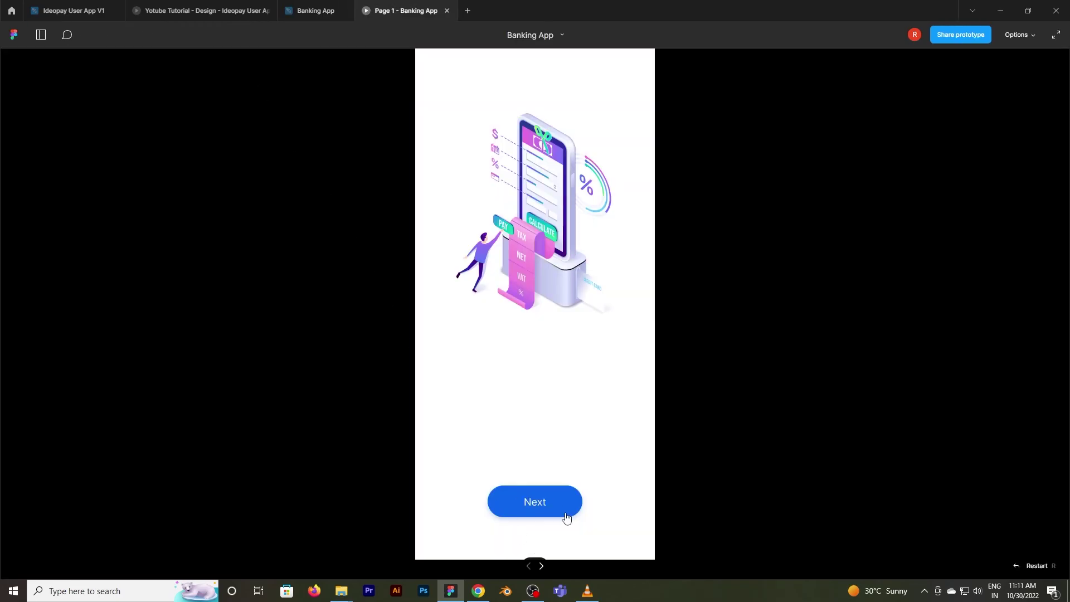
{"action": "left_click", "coordinate": [566, 518]}
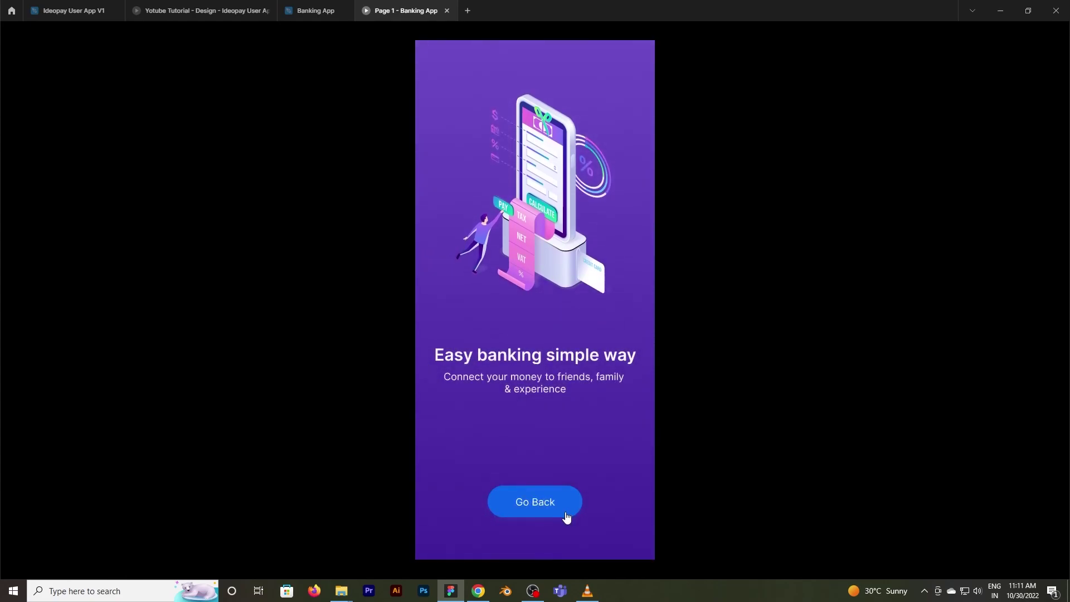
{"action": "left_click", "coordinate": [565, 515]}
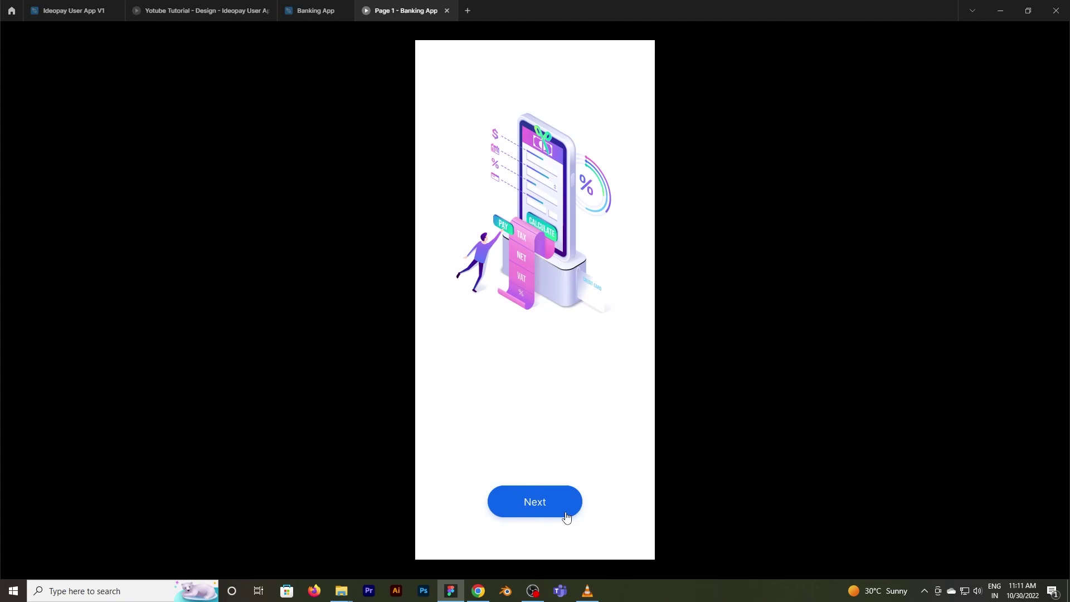
{"action": "left_click", "coordinate": [566, 518]}
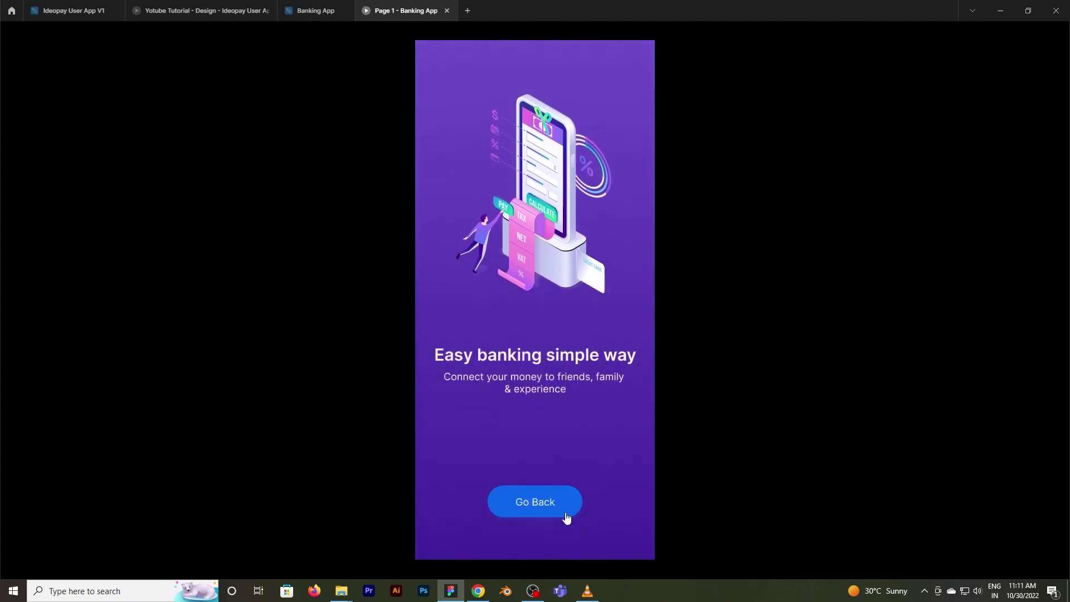
{"action": "left_click", "coordinate": [566, 517]}
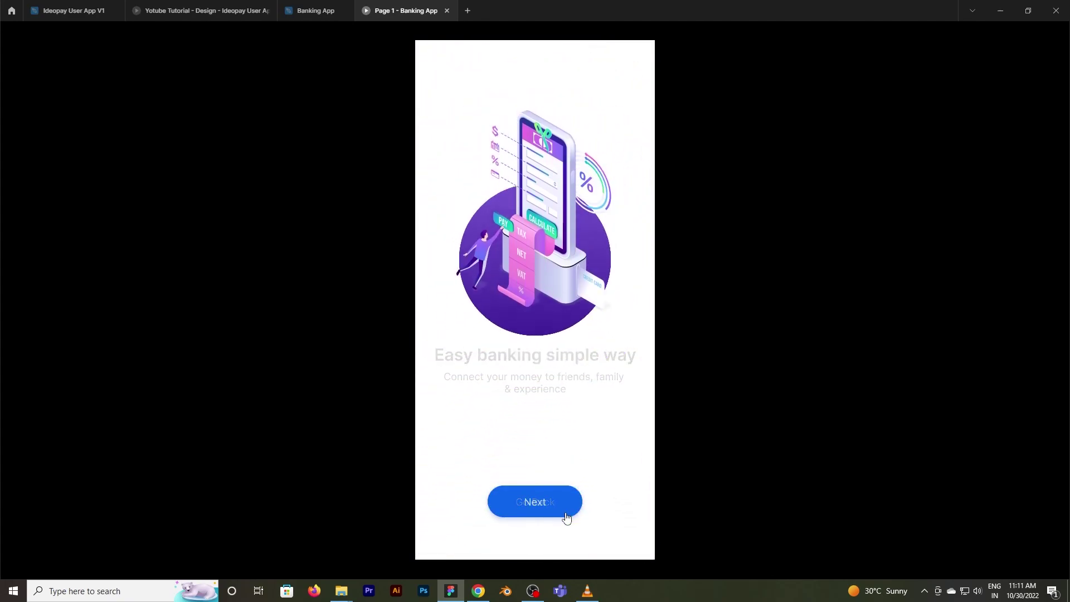